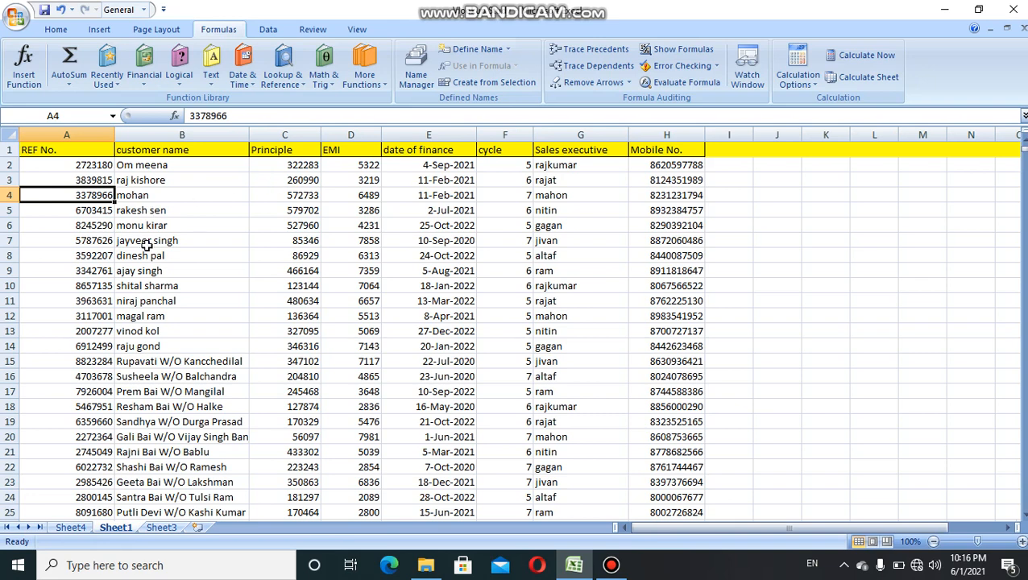
Step: Review the column layout on Sheet1 and the fields of a sample customer record in row 6
{"action": "left_click", "coordinate": [94, 134]}
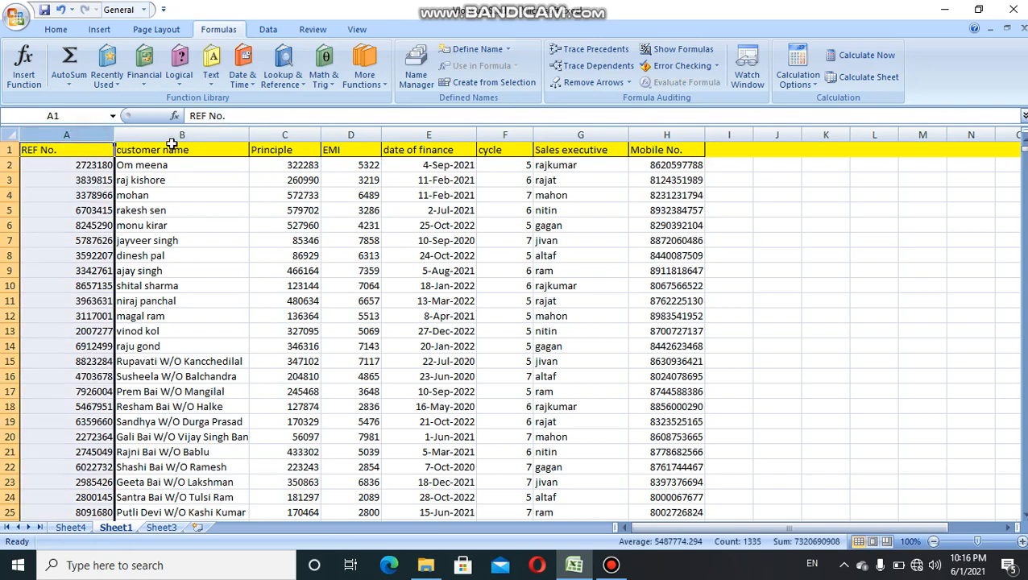
{"action": "left_click", "coordinate": [169, 136]}
{"action": "left_click", "coordinate": [304, 193]}
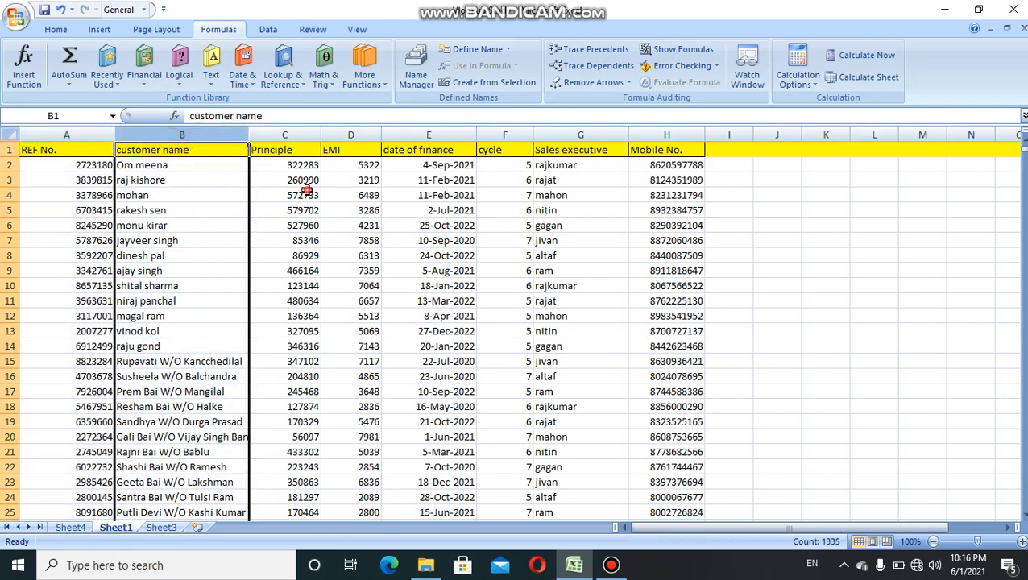
{"action": "left_click", "coordinate": [20, 203]}
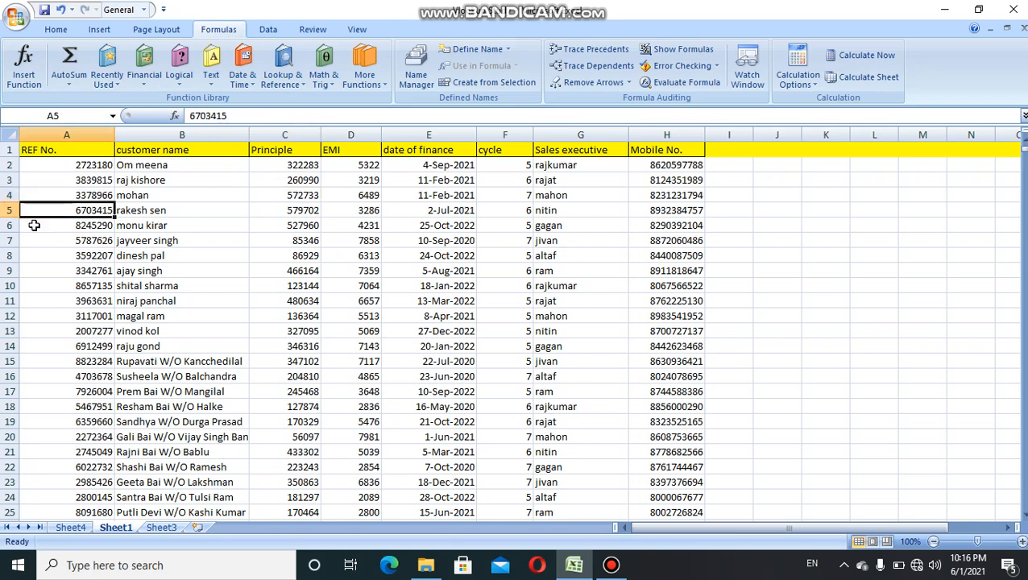
{"action": "left_click_drag", "start_coordinate": [17, 249], "coordinate": [8, 286]}
{"action": "left_click", "coordinate": [9, 286]}
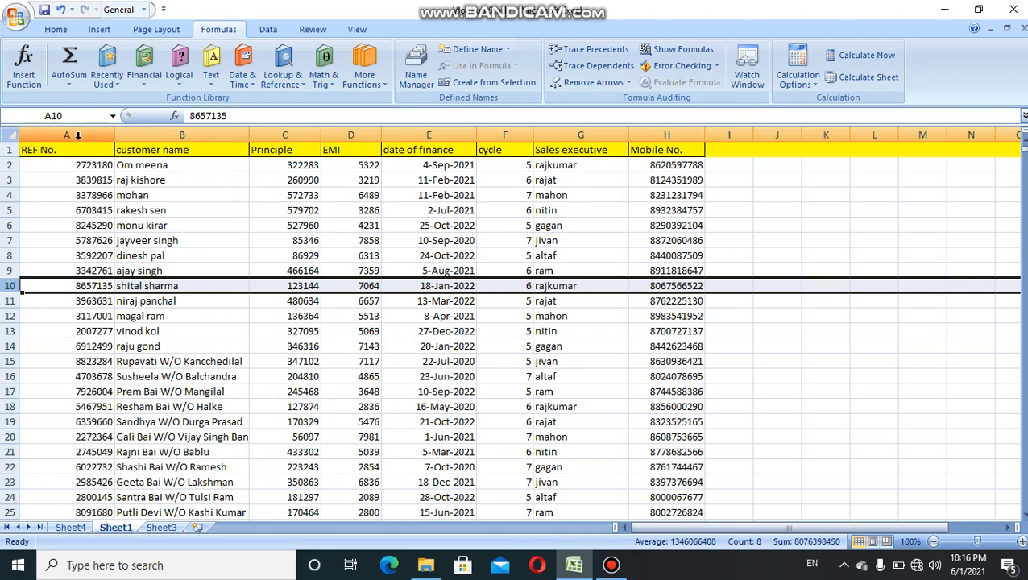
{"action": "left_click", "coordinate": [125, 193]}
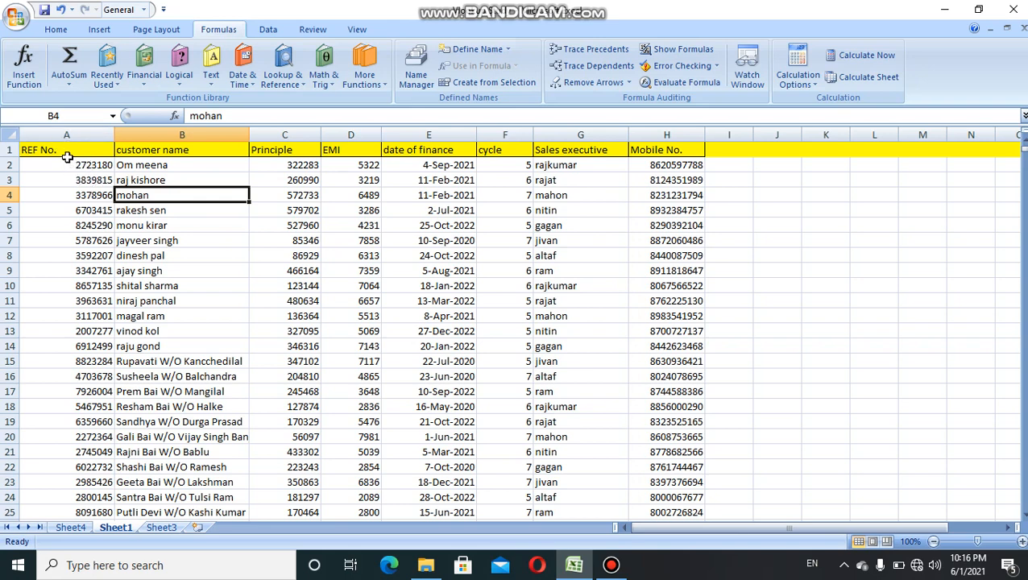
{"action": "left_click", "coordinate": [146, 227]}
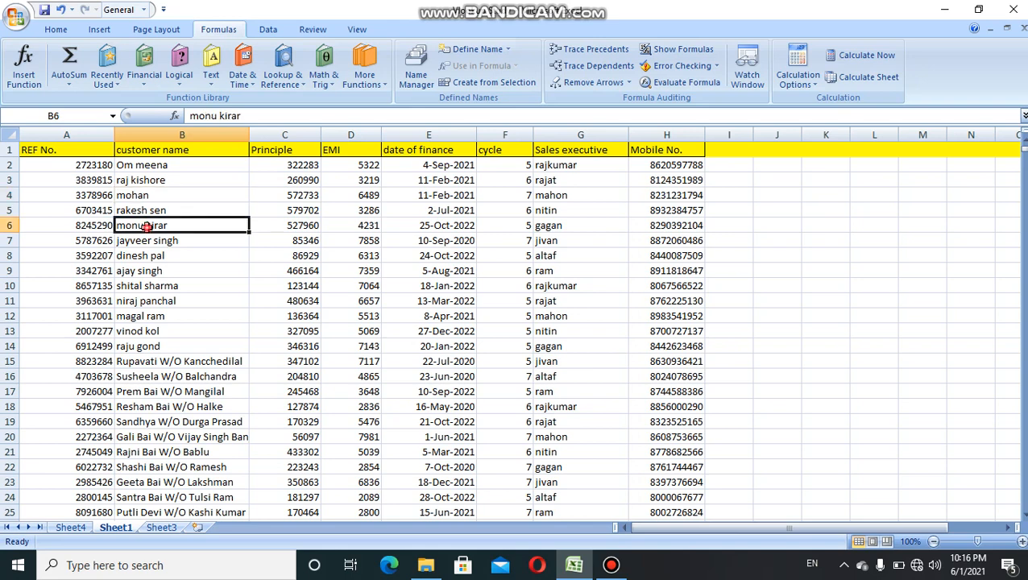
{"action": "left_click", "coordinate": [291, 231]}
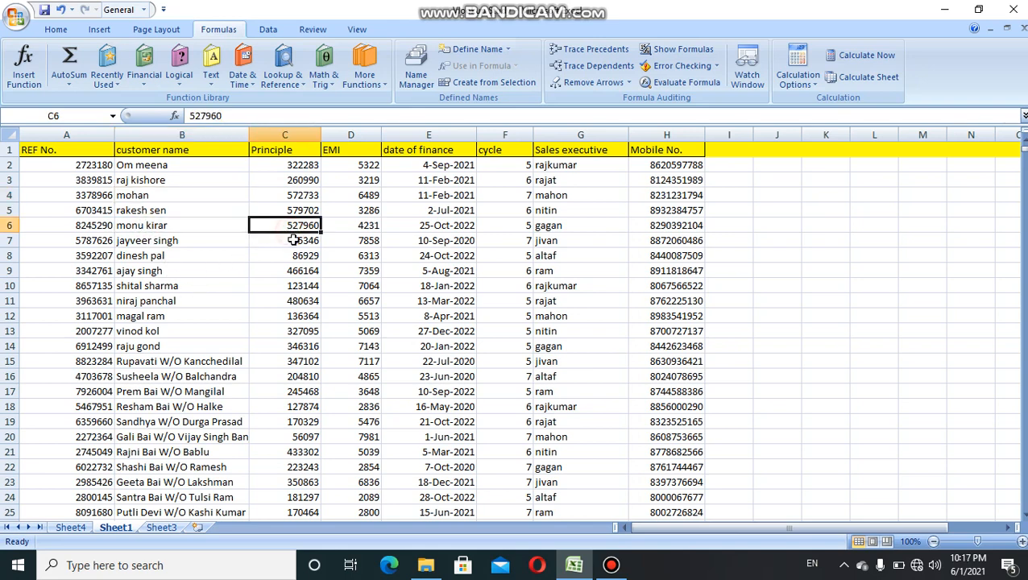
{"action": "left_click", "coordinate": [87, 228]}
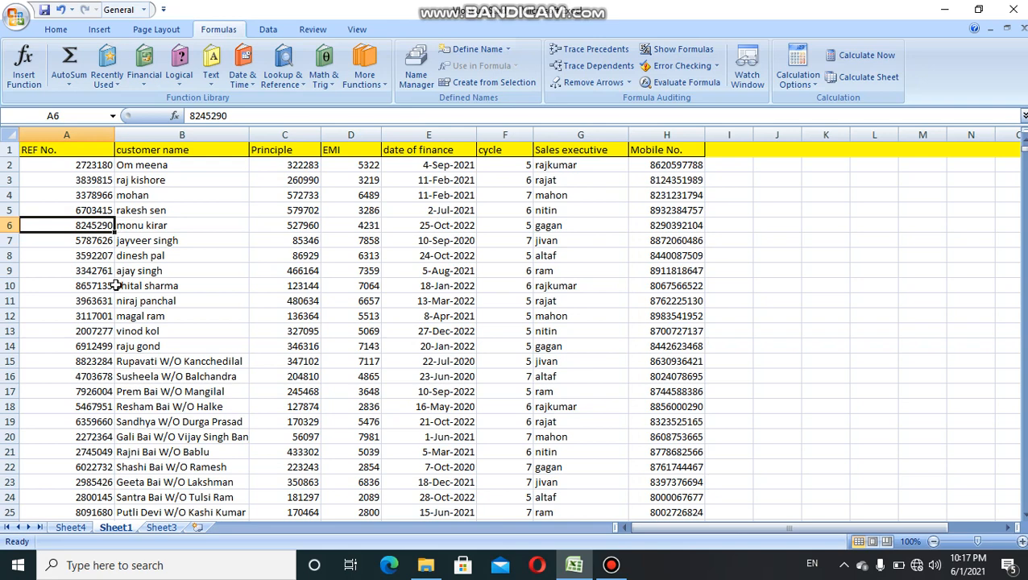
{"action": "left_click", "coordinate": [360, 226]}
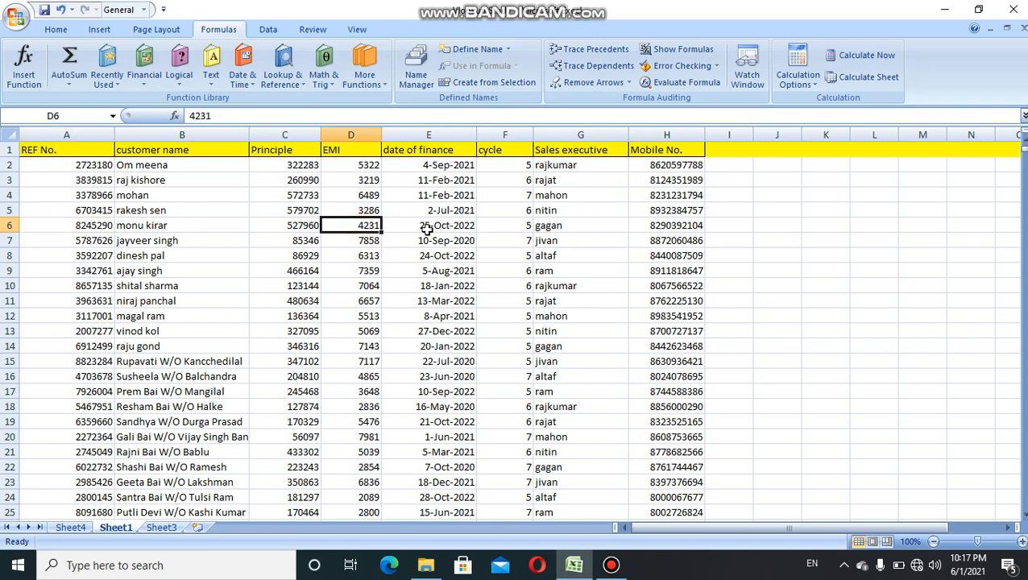
{"action": "left_click", "coordinate": [427, 228]}
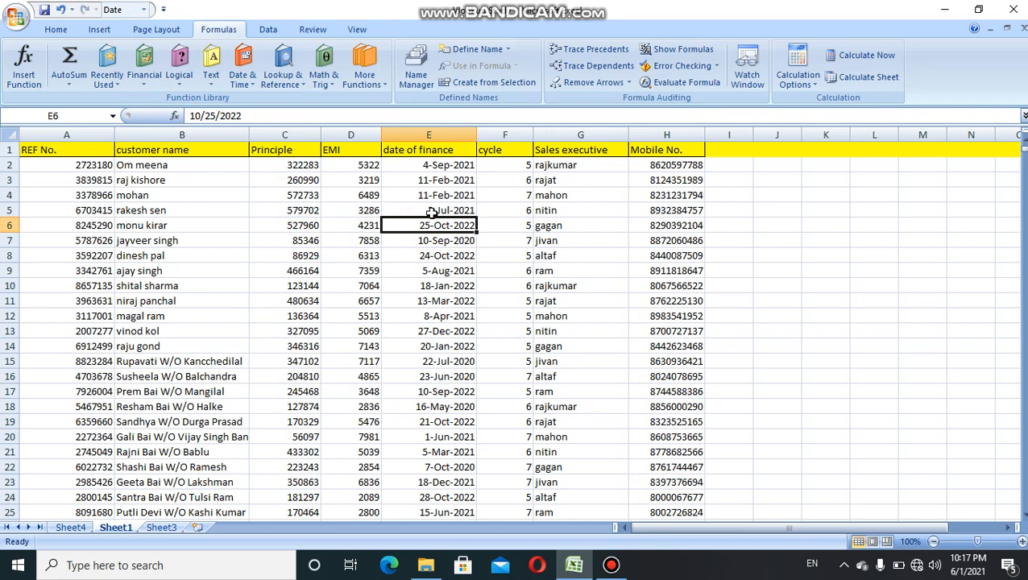
{"action": "left_click", "coordinate": [558, 228]}
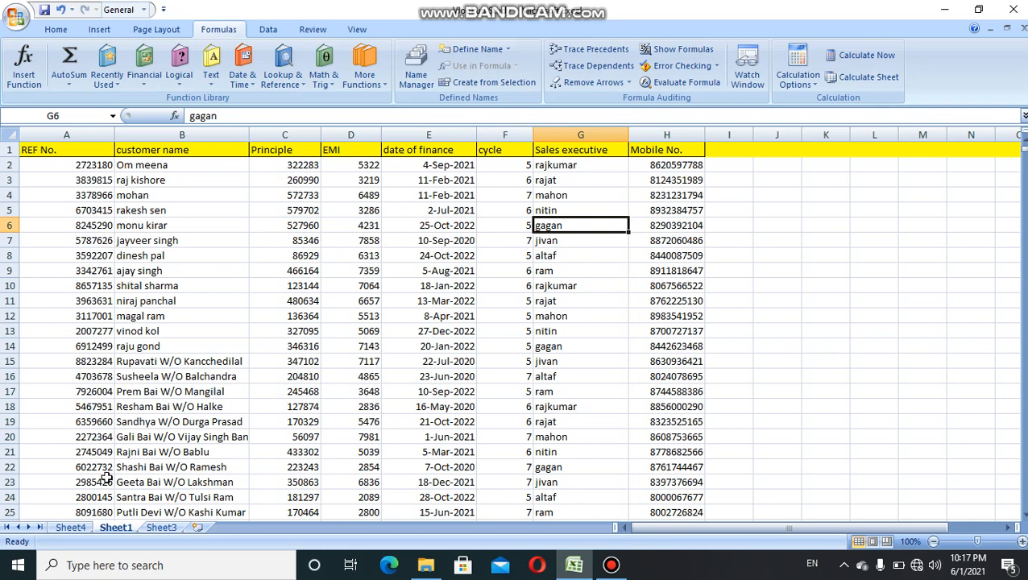
Step: Examine the REF No. list and empty columns on Sheet3 against the customer data on Sheet1
{"action": "left_click", "coordinate": [158, 530]}
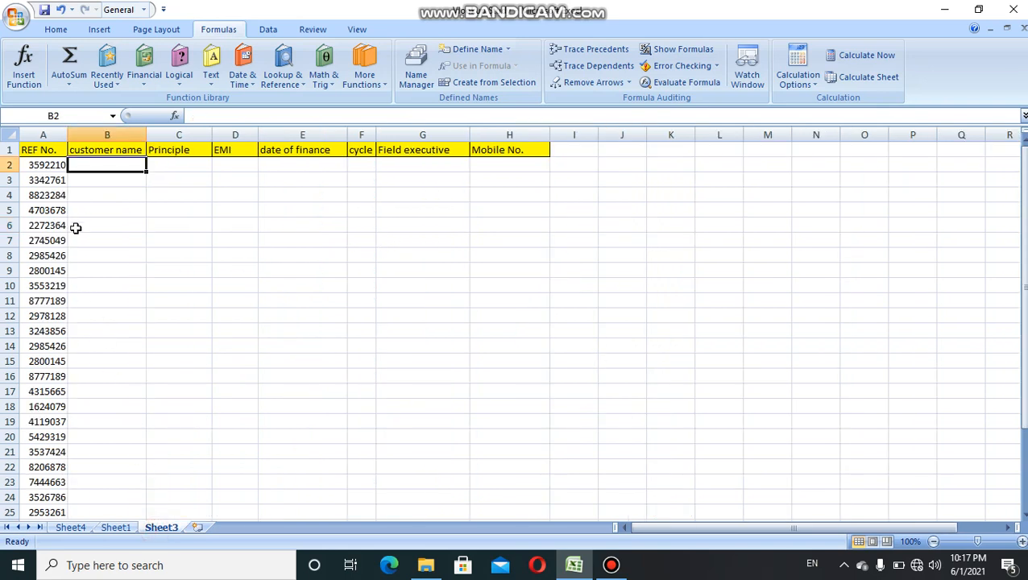
{"action": "scroll", "coordinate": [67, 286], "scroll_direction": "down", "scroll_amount": 1}
{"action": "scroll", "coordinate": [67, 286], "scroll_direction": "down", "scroll_amount": 2}
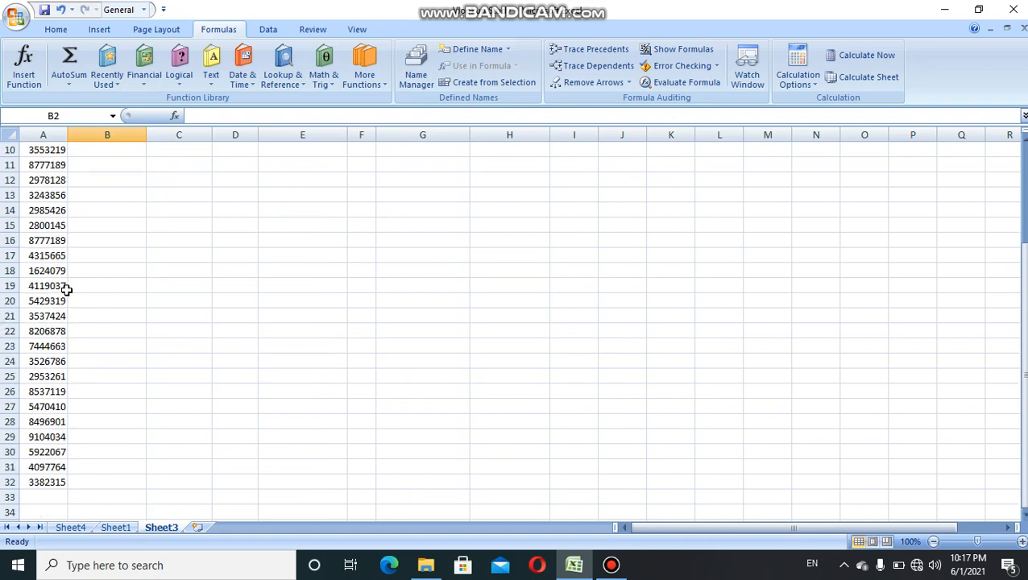
{"action": "scroll", "coordinate": [67, 289], "scroll_direction": "up", "scroll_amount": 3}
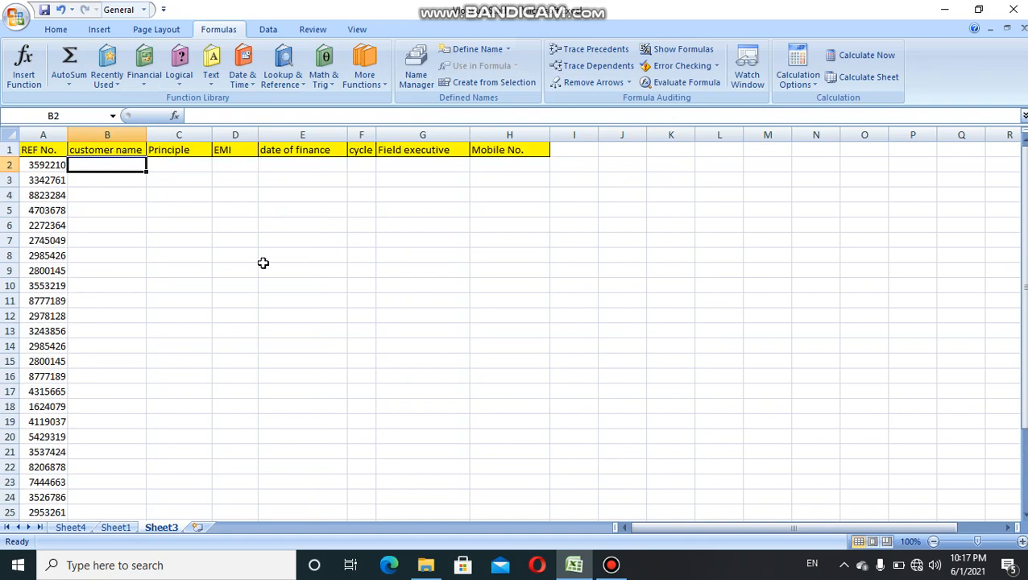
{"action": "left_click", "coordinate": [125, 528]}
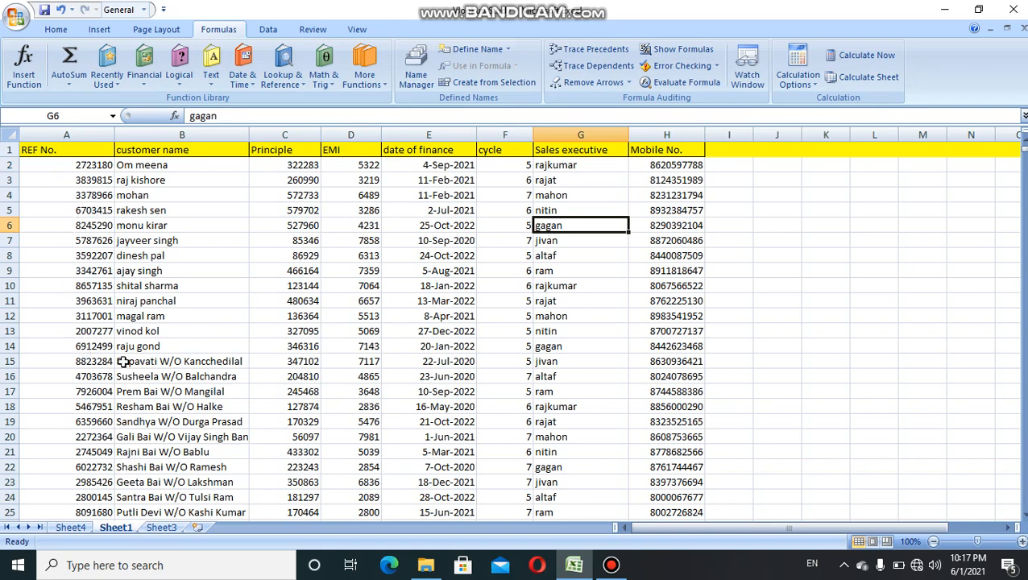
{"action": "left_click", "coordinate": [161, 528]}
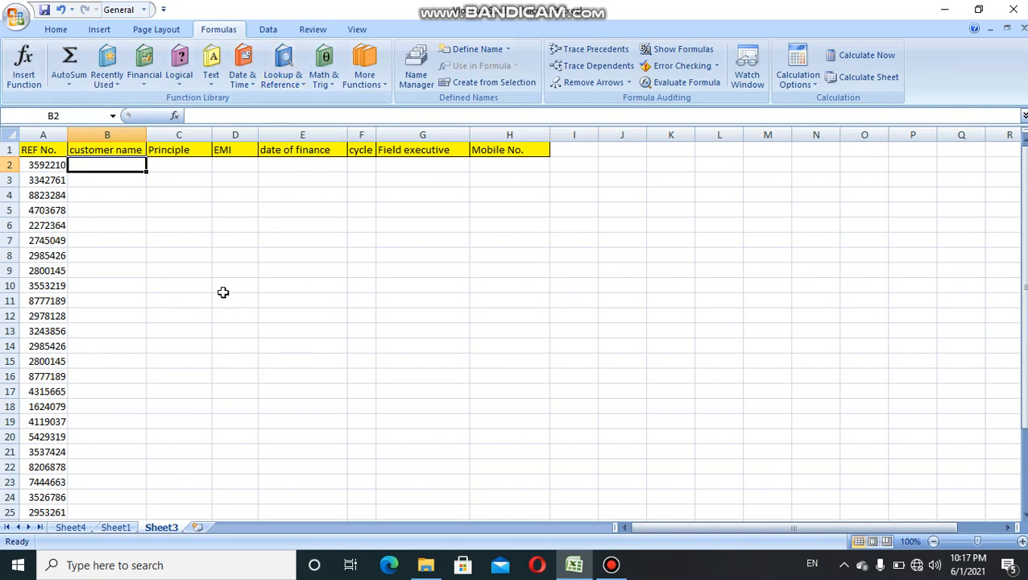
Step: Start a VLOOKUP function in cell B2 of Sheet3 with A2 as the lookup value
{"action": "left_click", "coordinate": [113, 201]}
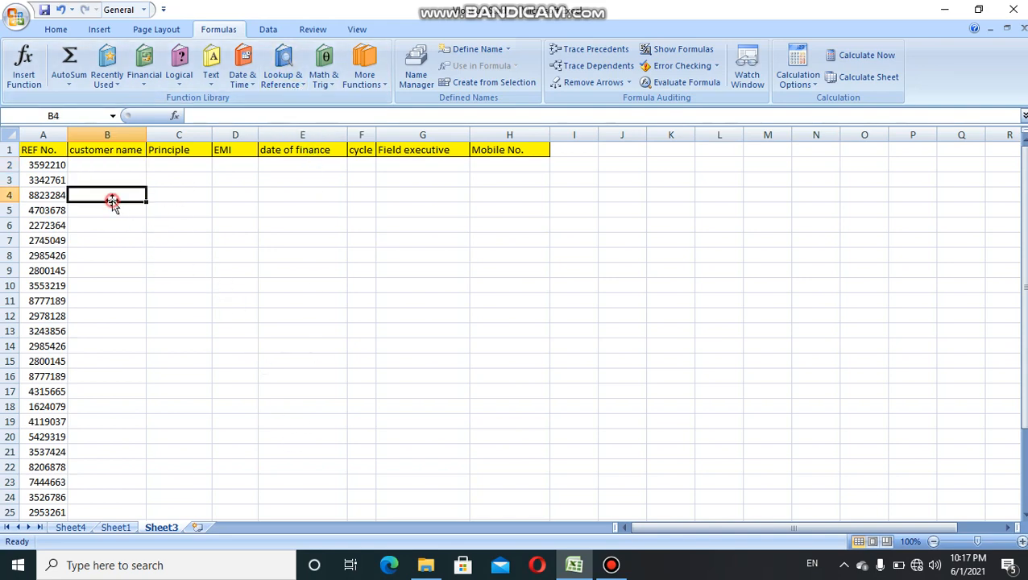
{"action": "left_click", "coordinate": [104, 167]}
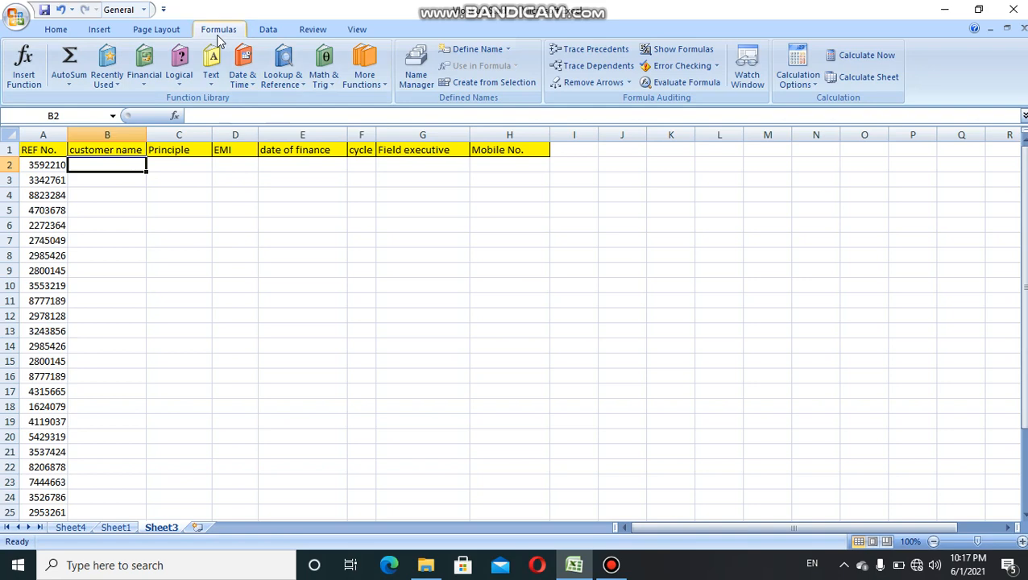
{"action": "left_click", "coordinate": [283, 79]}
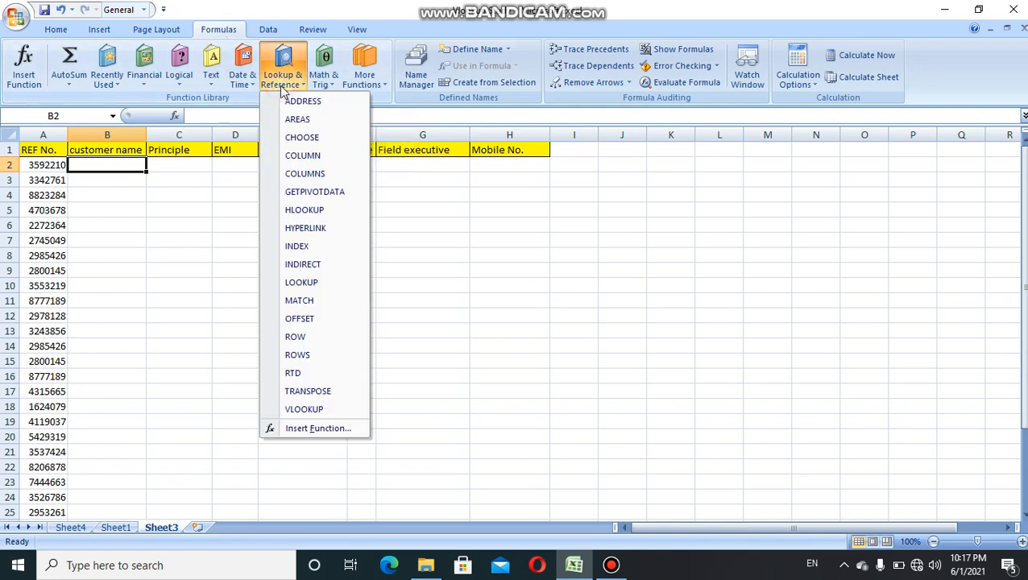
{"action": "left_click", "coordinate": [305, 410]}
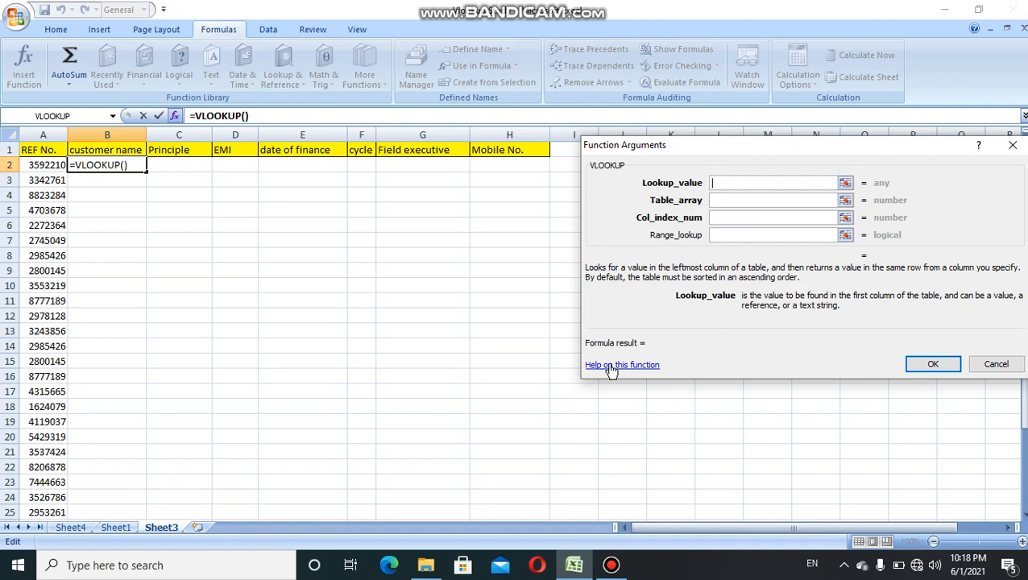
{"action": "left_click", "coordinate": [44, 166]}
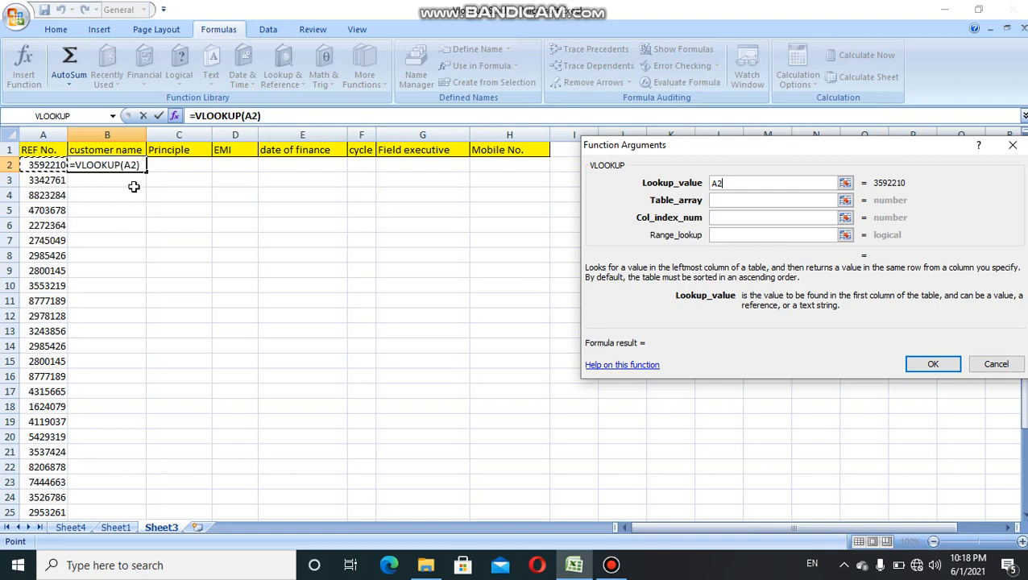
Step: Set the VLOOKUP table array to columns A:B of Sheet1
{"action": "left_click", "coordinate": [719, 201]}
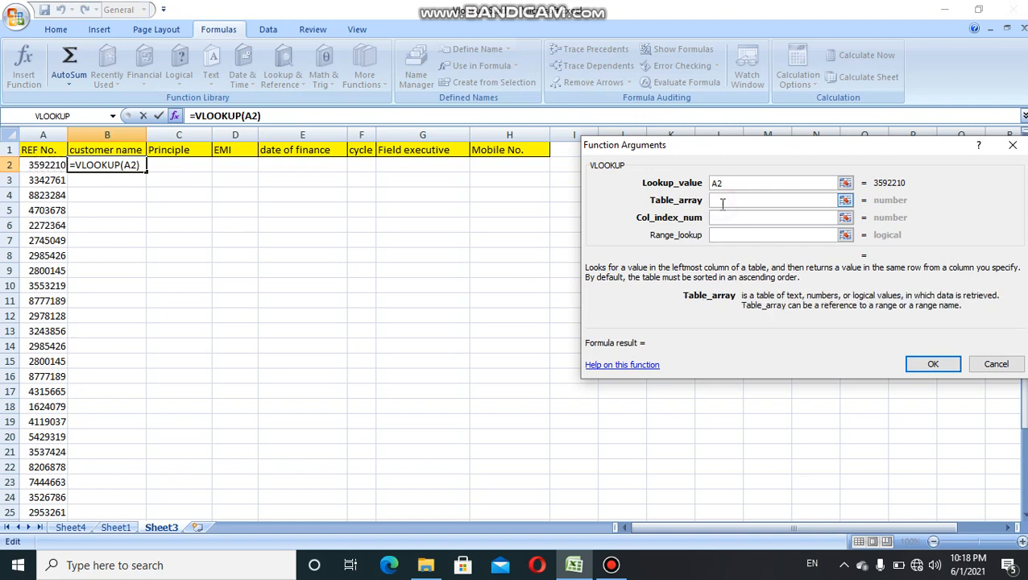
{"action": "left_click", "coordinate": [117, 528]}
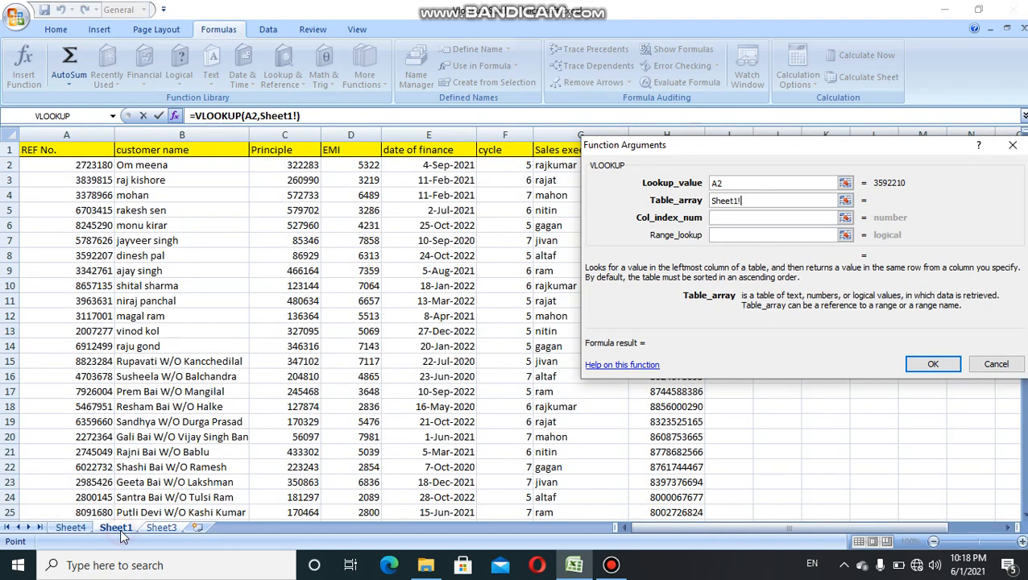
{"action": "left_click_drag", "start_coordinate": [677, 147], "coordinate": [705, 156]}
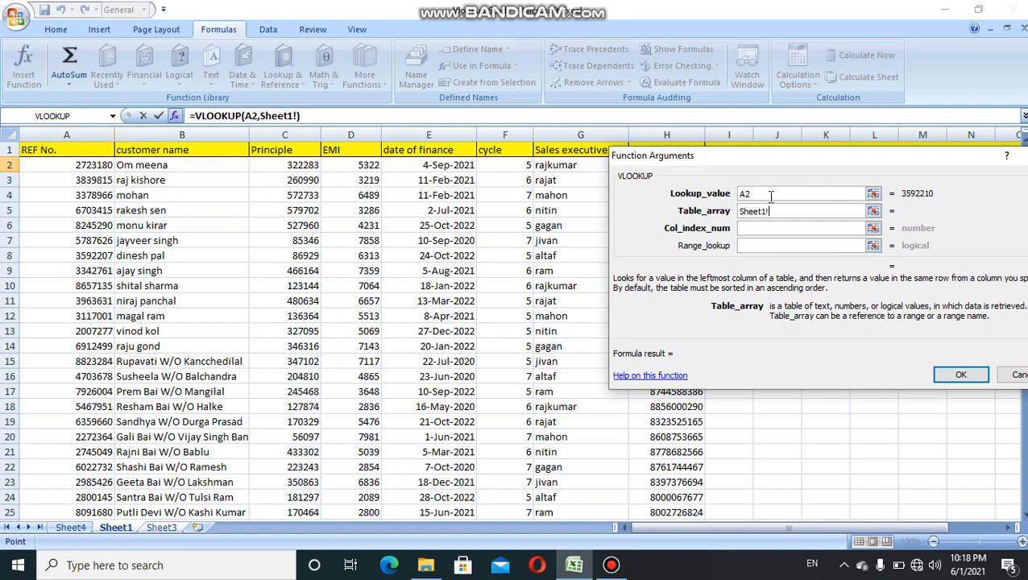
{"action": "left_click", "coordinate": [161, 527]}
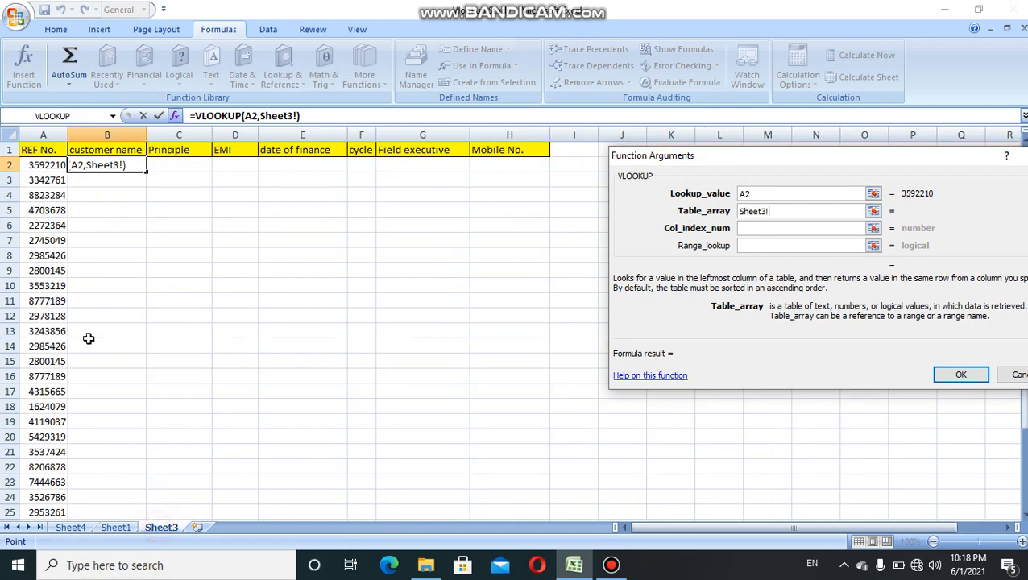
{"action": "left_click", "coordinate": [117, 531]}
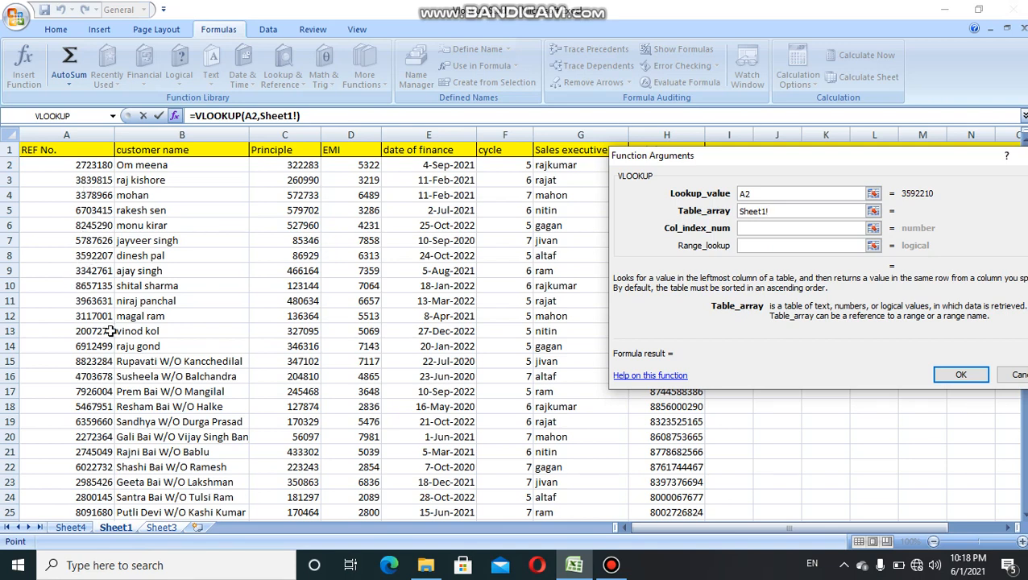
{"action": "left_click", "coordinate": [81, 135]}
{"action": "left_click_drag", "start_coordinate": [100, 134], "coordinate": [185, 136]}
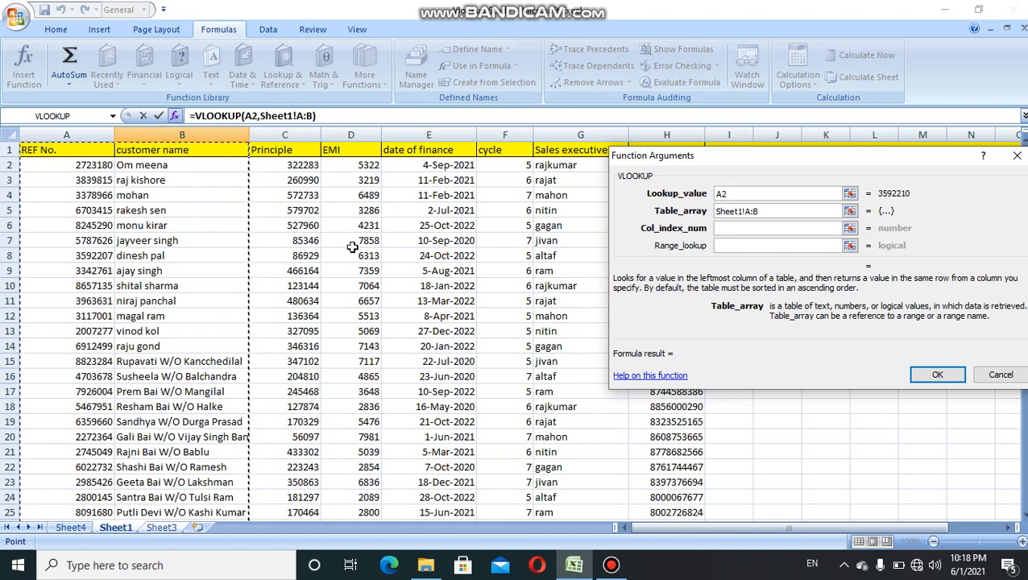
Step: Complete the VLOOKUP in B2 with column index number 2 and range lookup 0
{"action": "left_click", "coordinate": [717, 229]}
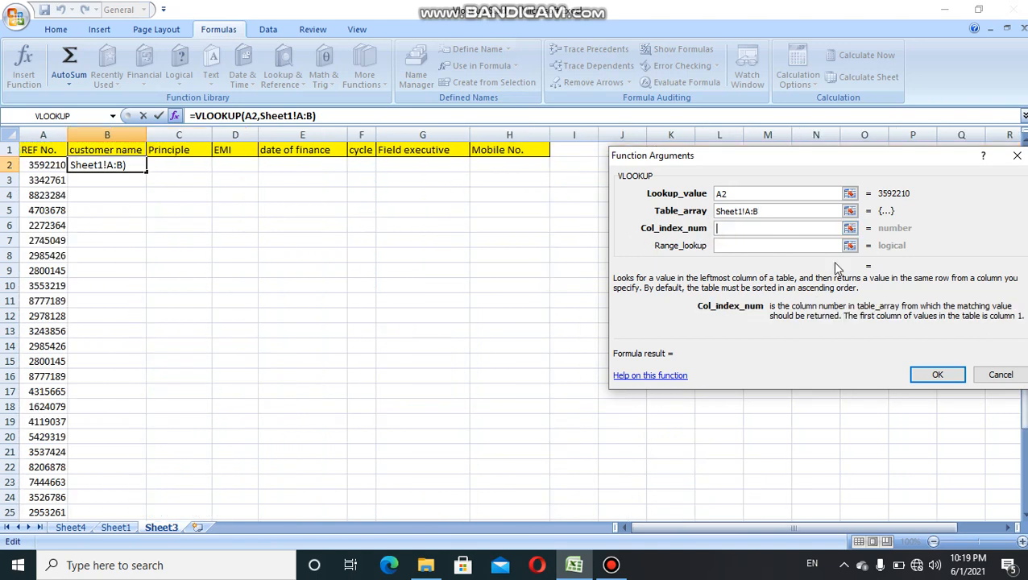
{"action": "type", "text": "2"}
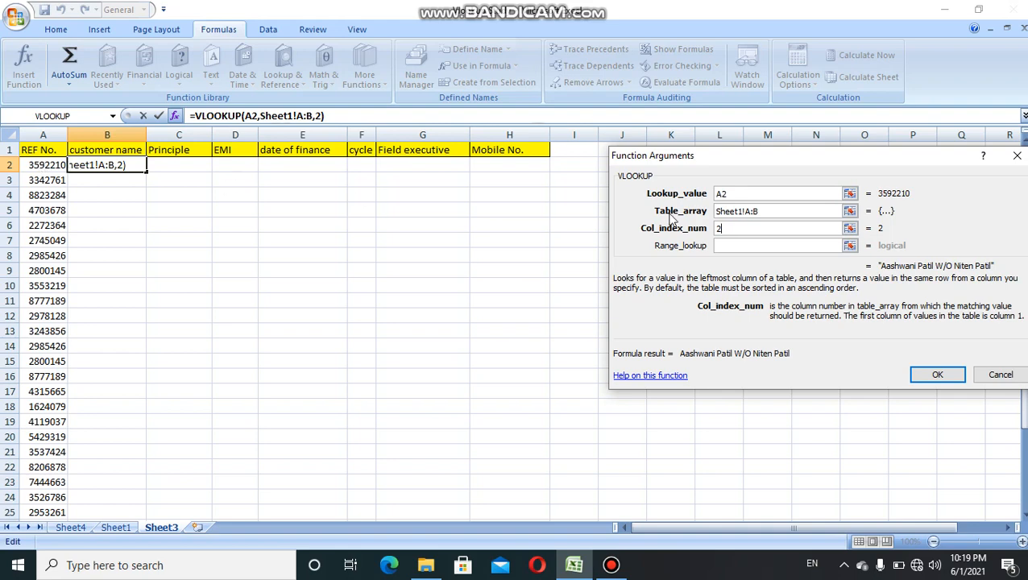
{"action": "left_click", "coordinate": [745, 248]}
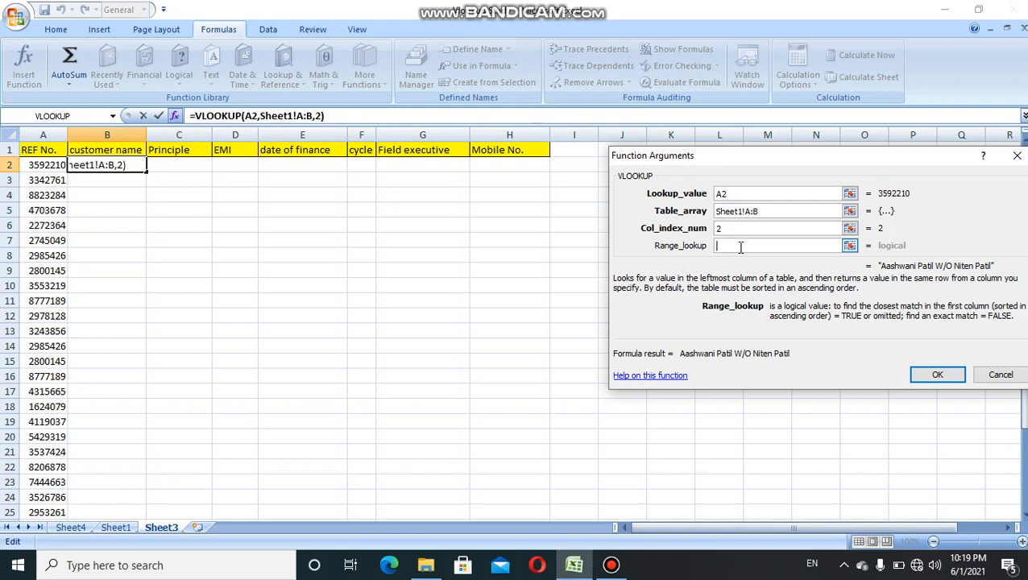
{"action": "type", "text": "0"}
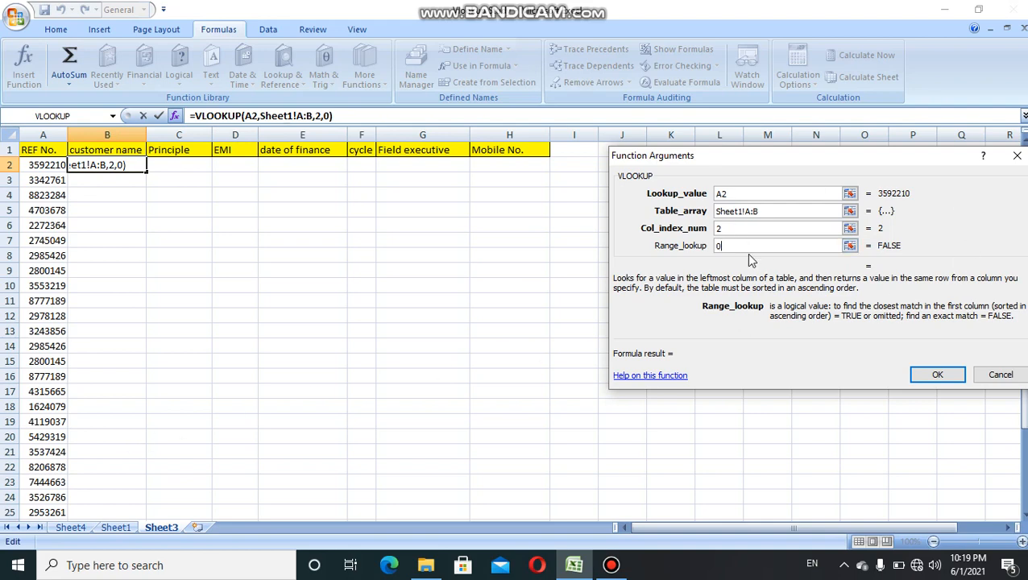
{"action": "left_click", "coordinate": [934, 375]}
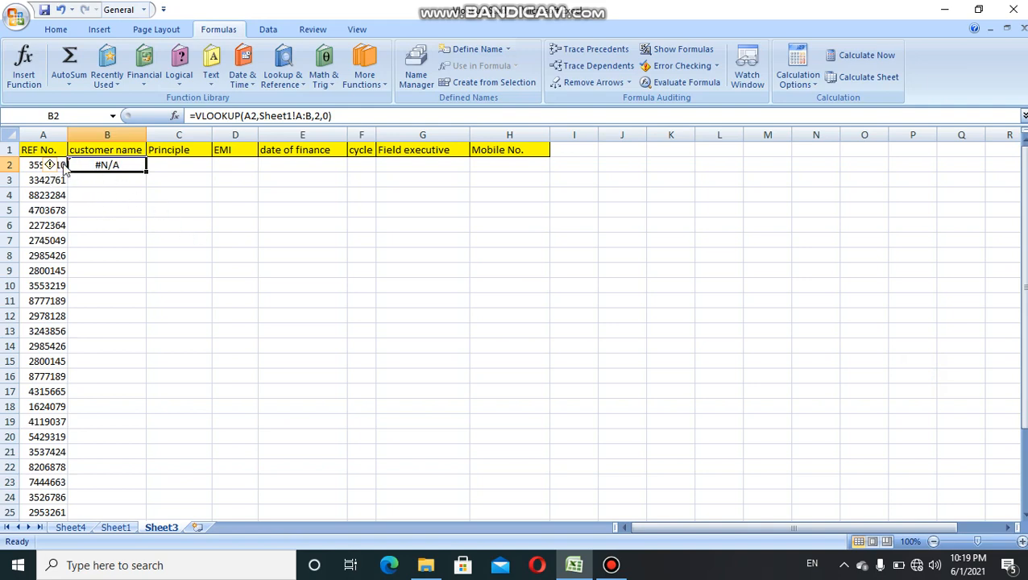
Step: Copy the VLOOKUP formula from B2 on Sheet3 into cells B3 through B32 of the customer name column
{"action": "left_click", "coordinate": [116, 530]}
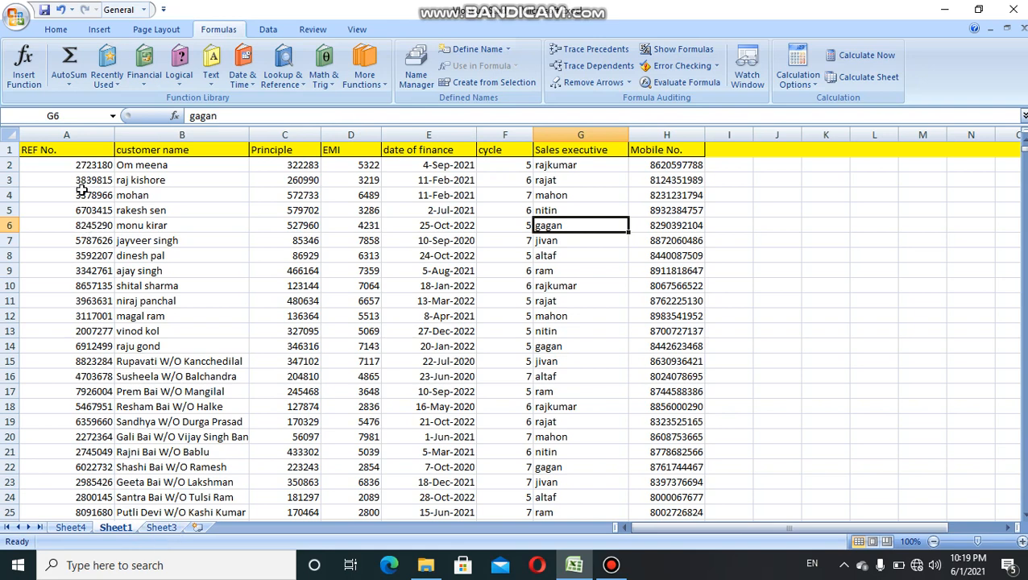
{"action": "left_click", "coordinate": [161, 527]}
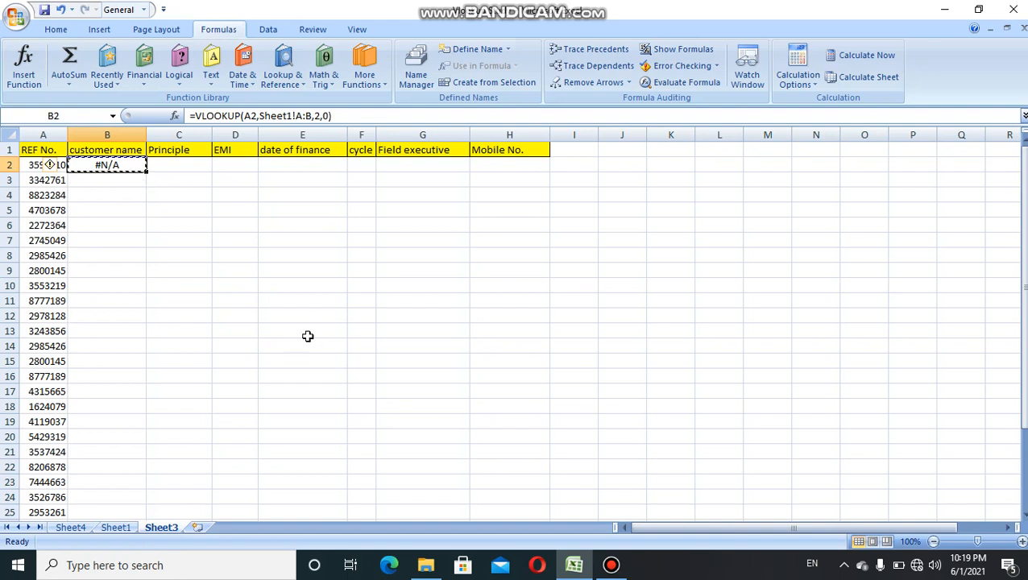
{"action": "key", "text": "ctrl+c"}
{"action": "key", "text": "Left"}
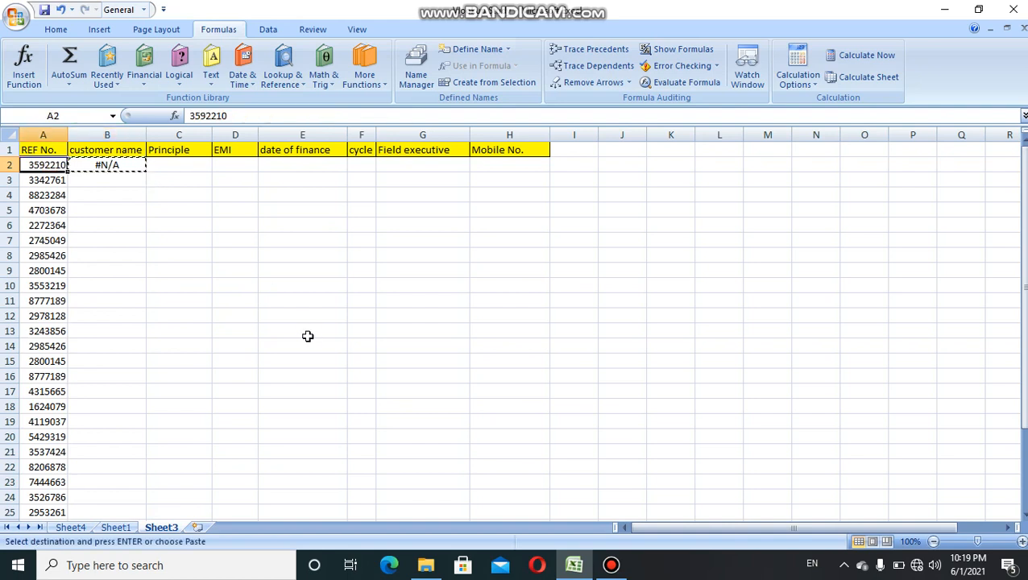
{"action": "key", "text": "Right"}
{"action": "key", "text": "Down"}
{"action": "key", "text": "shift+Down"}
{"action": "key", "text": "shift+Down"}
{"action": "key", "text": "shift+Down"}
{"action": "key", "text": "shift+Down"}
{"action": "key", "text": "shift+Down"}
{"action": "key", "text": "shift+Down"}
{"action": "key", "text": "shift+Down"}
{"action": "key", "text": "shift+Down"}
{"action": "key", "text": "shift+Down"}
{"action": "key", "text": "shift+Down"}
{"action": "key", "text": "shift+Down"}
{"action": "key", "text": "shift+Down"}
{"action": "key", "text": "shift+Down"}
{"action": "key", "text": "shift+Down"}
{"action": "key", "text": "shift+Down"}
{"action": "key", "text": "shift+Down"}
{"action": "key", "text": "shift+Down"}
{"action": "key", "text": "shift+Down"}
{"action": "key", "text": "shift+Down"}
{"action": "key", "text": "shift+Down"}
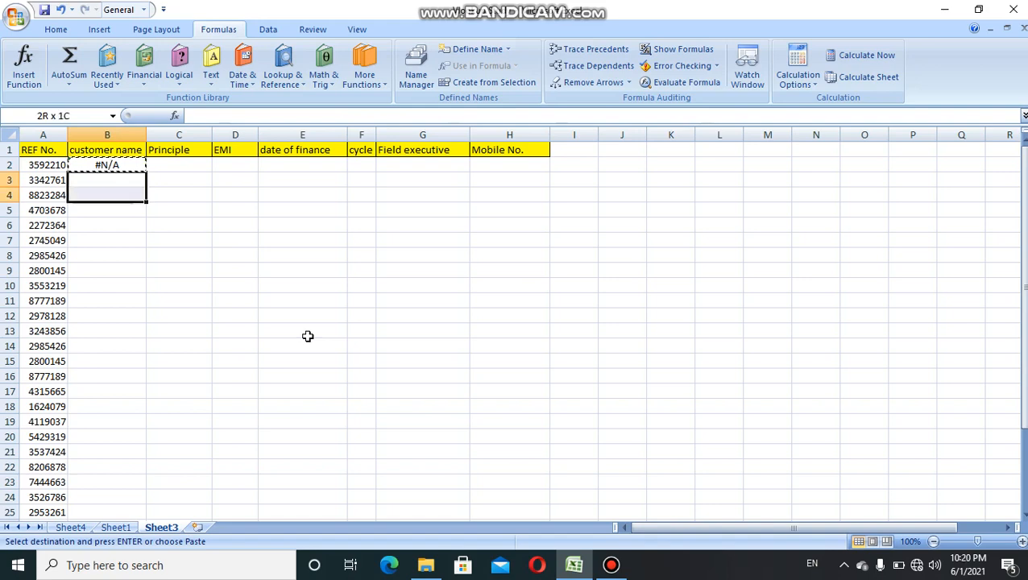
{"action": "key", "text": "shift+Down"}
{"action": "key", "text": "shift+Down"}
{"action": "key", "text": "shift+Down"}
{"action": "key", "text": "shift+Down"}
{"action": "key", "text": "shift+Down"}
{"action": "key", "text": "shift+Down"}
{"action": "key", "text": "shift+Down"}
{"action": "key", "text": "shift+Down"}
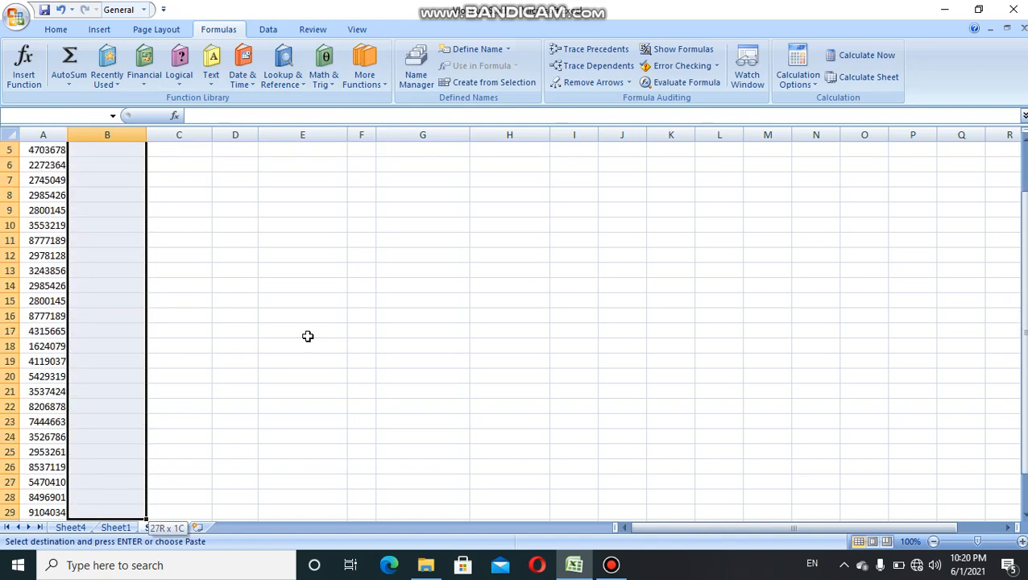
{"action": "key", "text": "shift+Up"}
{"action": "key", "text": "shift+Up"}
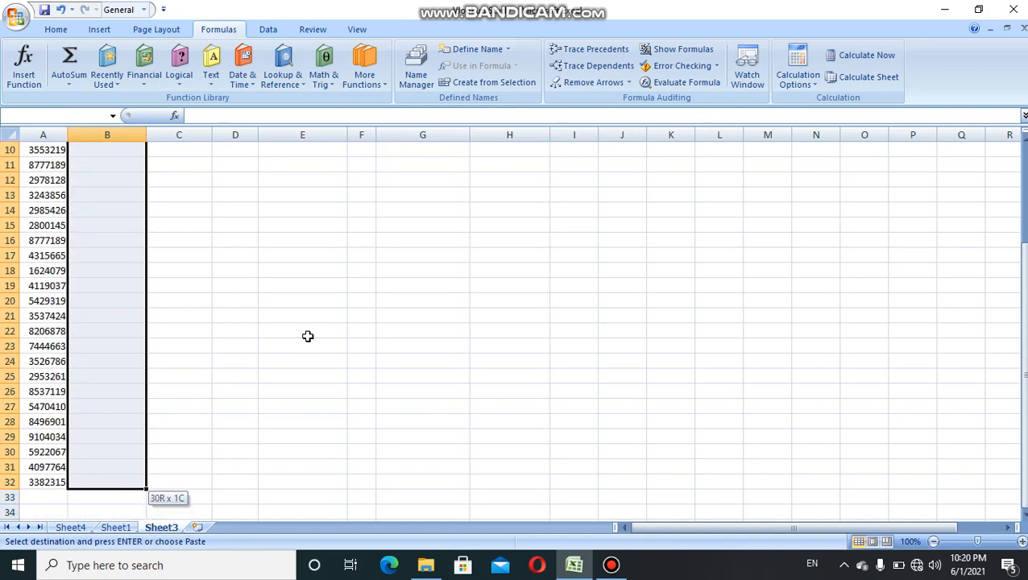
{"action": "key", "text": "ctrl+v"}
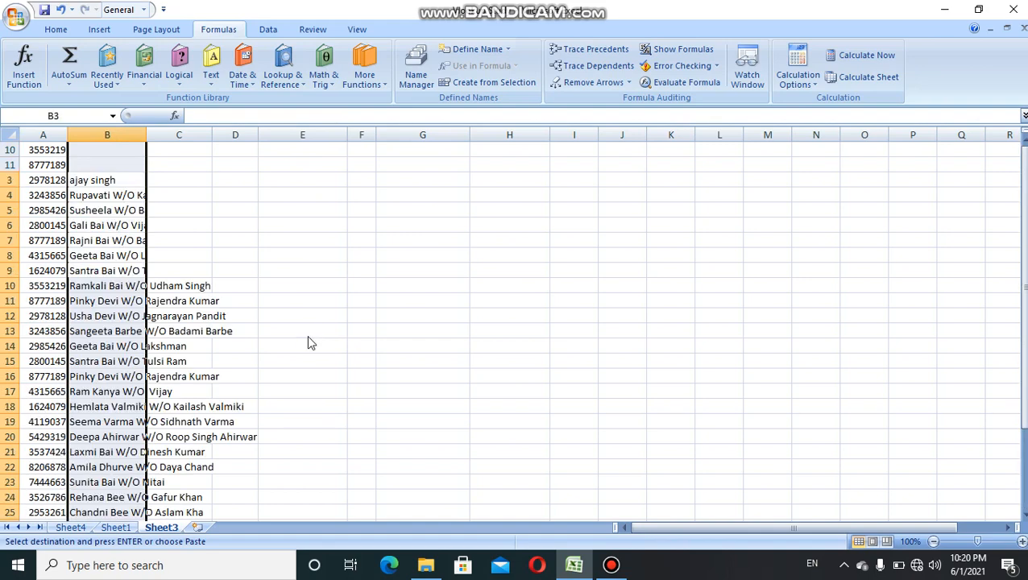
{"action": "scroll", "coordinate": [307, 338], "scroll_direction": "up", "scroll_amount": 3}
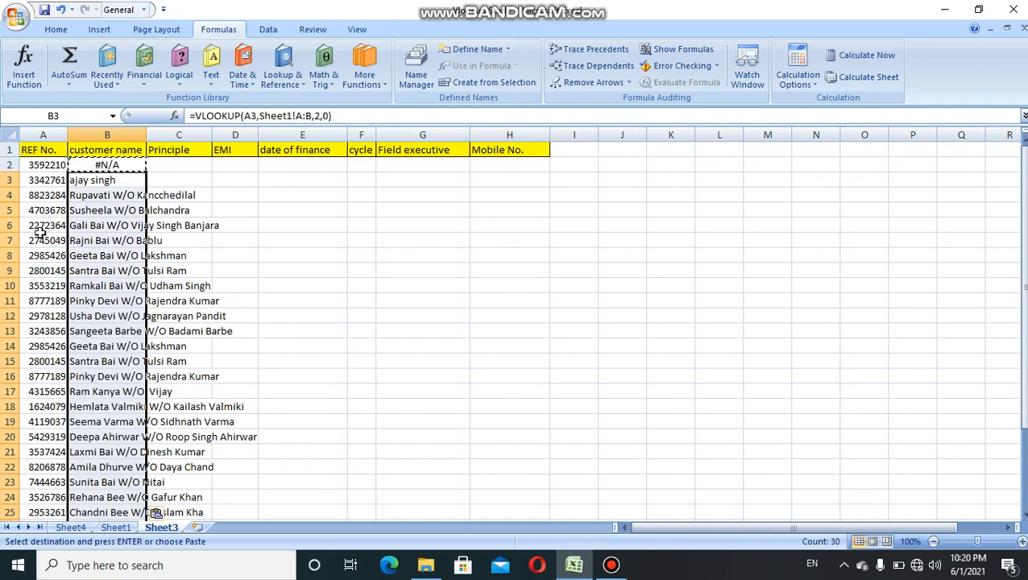
Step: Check the filled customer name column on Sheet3 against the REF No. data on Sheet1, and end the copy mode
{"action": "left_click", "coordinate": [117, 531]}
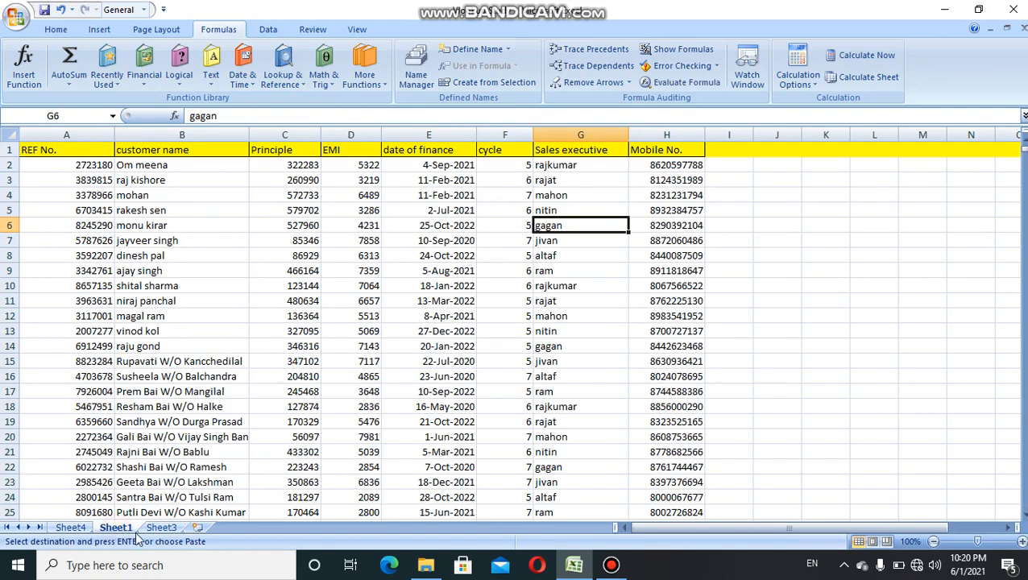
{"action": "left_click", "coordinate": [160, 529]}
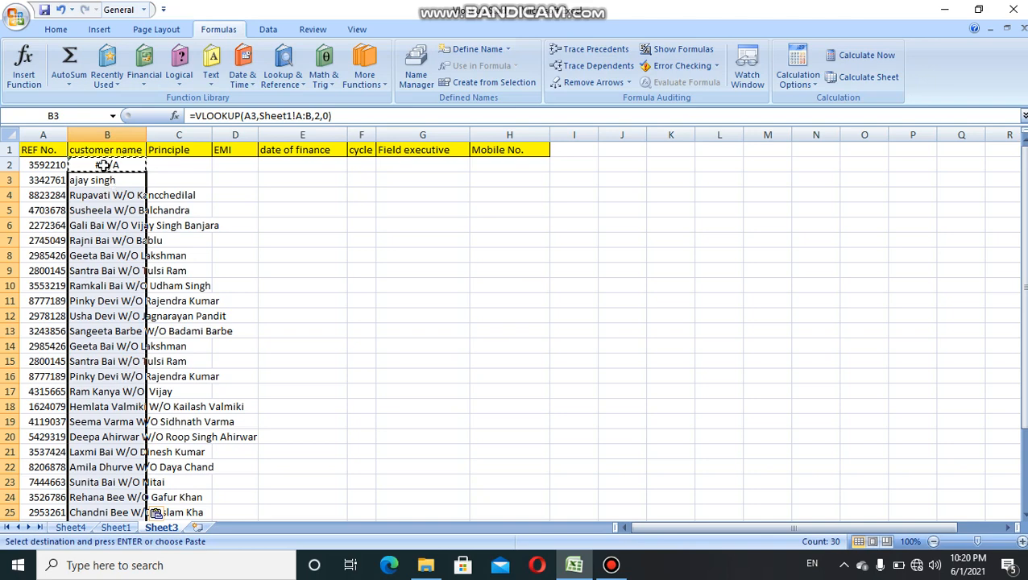
{"action": "key", "text": "Escape"}
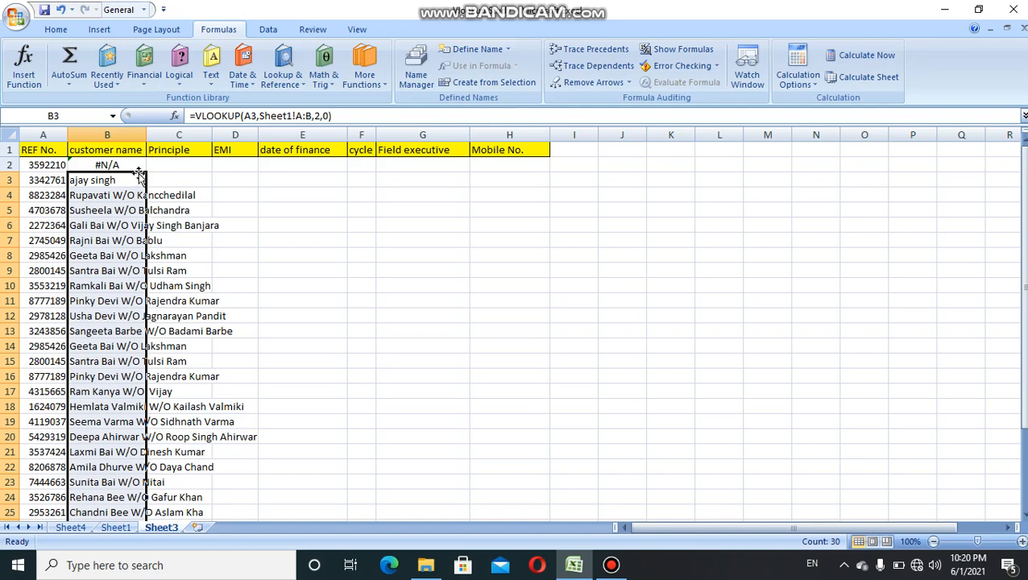
{"action": "scroll", "coordinate": [175, 200], "scroll_direction": "down", "scroll_amount": 4}
{"action": "scroll", "coordinate": [176, 200], "scroll_direction": "up", "scroll_amount": 4}
{"action": "scroll", "coordinate": [121, 224], "scroll_direction": "down", "scroll_amount": 1}
{"action": "scroll", "coordinate": [121, 231], "scroll_direction": "up", "scroll_amount": 1}
{"action": "scroll", "coordinate": [109, 207], "scroll_direction": "down", "scroll_amount": 1}
{"action": "scroll", "coordinate": [109, 206], "scroll_direction": "up", "scroll_amount": 1}
Step: Start a VLOOKUP function in cell C2 of the Principle column on Sheet3 with A2 as the lookup value
{"action": "left_click", "coordinate": [183, 182]}
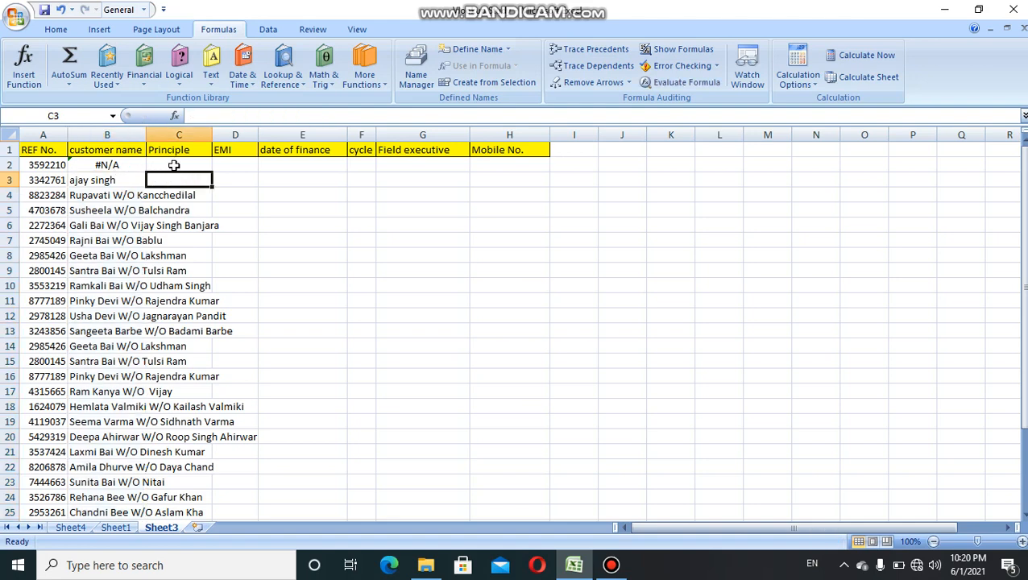
{"action": "left_click", "coordinate": [173, 165]}
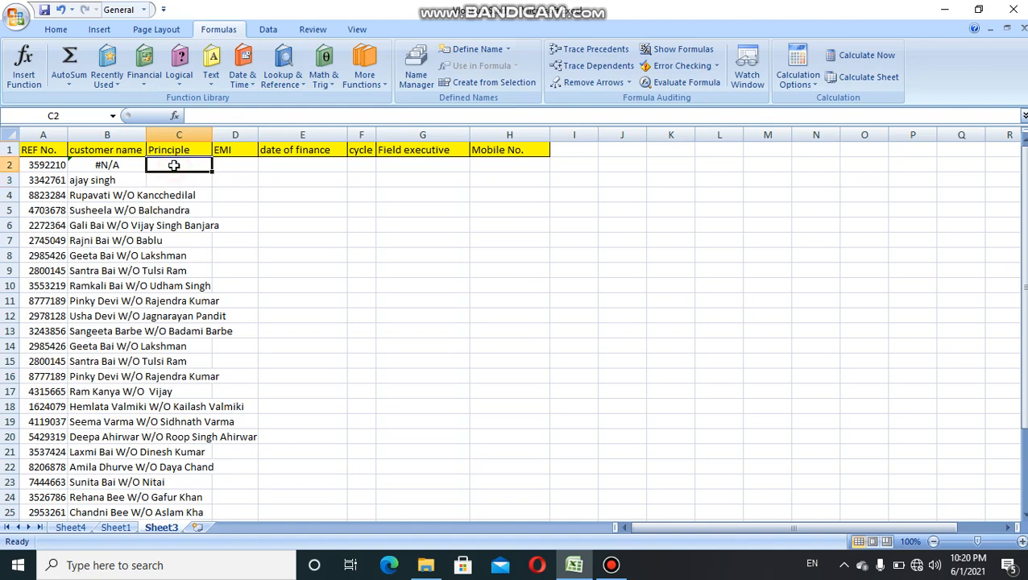
{"action": "left_click", "coordinate": [293, 85]}
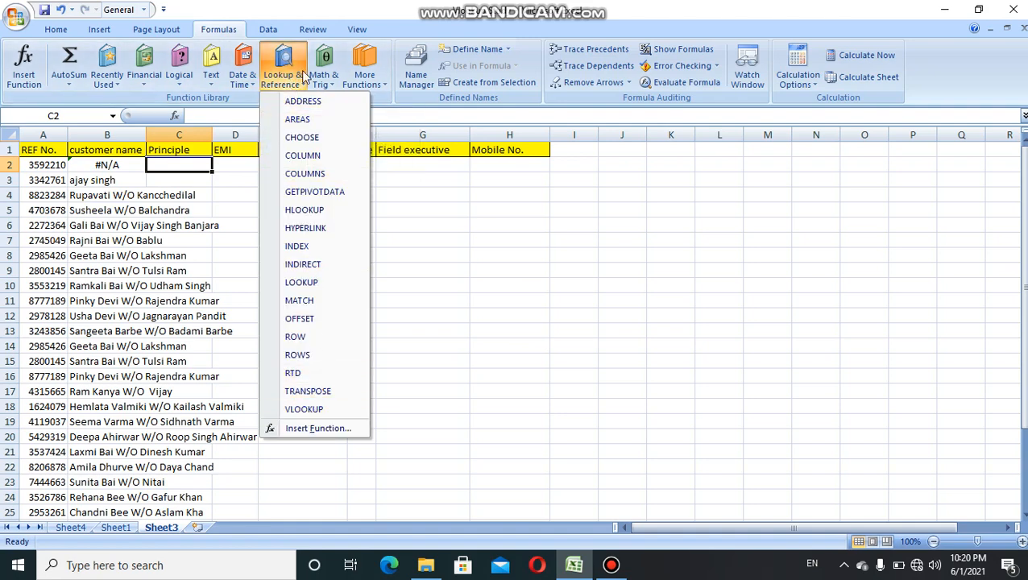
{"action": "left_click", "coordinate": [295, 410]}
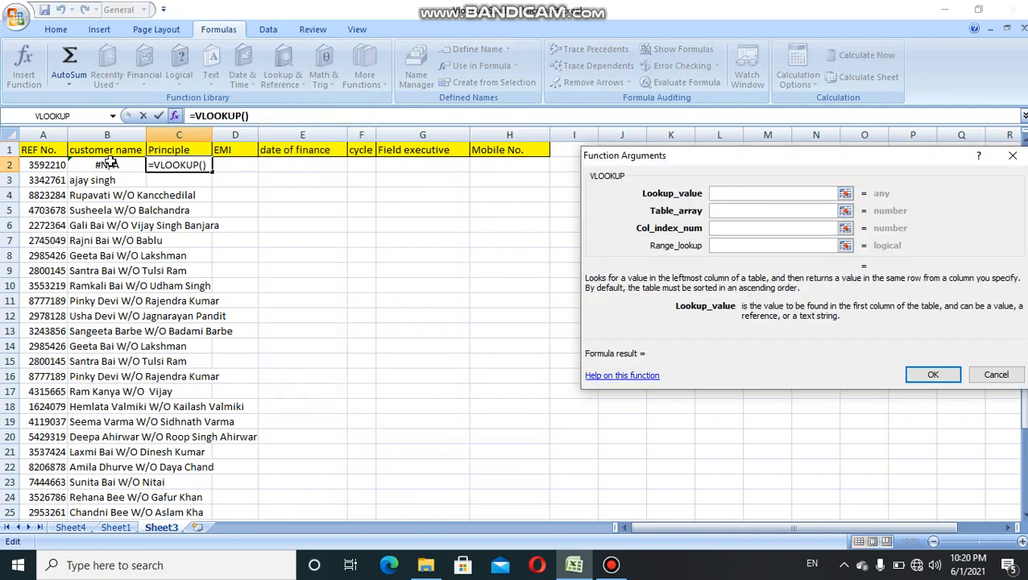
{"action": "left_click", "coordinate": [32, 164]}
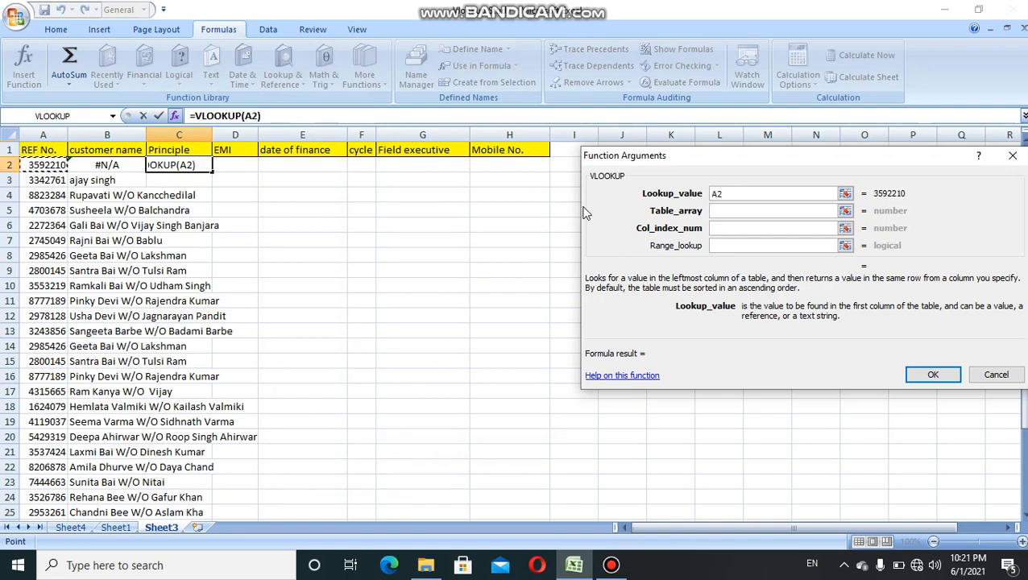
Step: Set the table array of the Principle VLOOKUP to columns A:C of Sheet1
{"action": "left_click", "coordinate": [734, 210]}
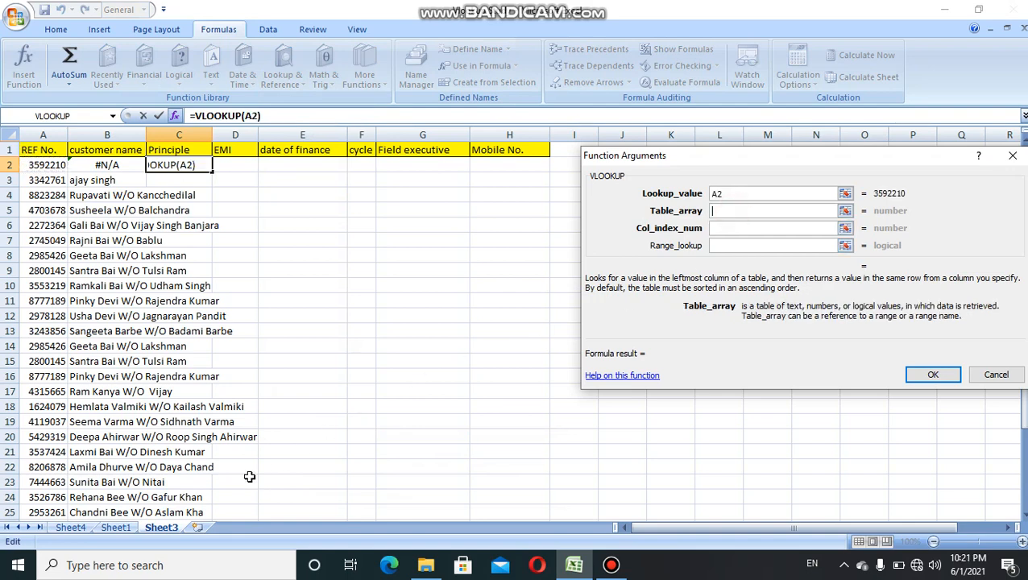
{"action": "left_click", "coordinate": [117, 529]}
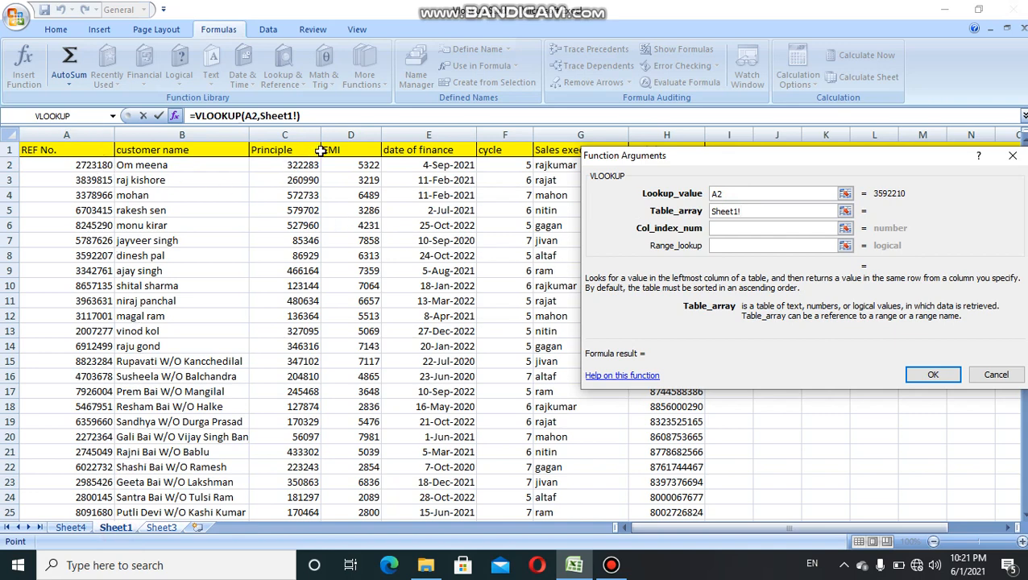
{"action": "left_click_drag", "start_coordinate": [81, 135], "coordinate": [261, 153]}
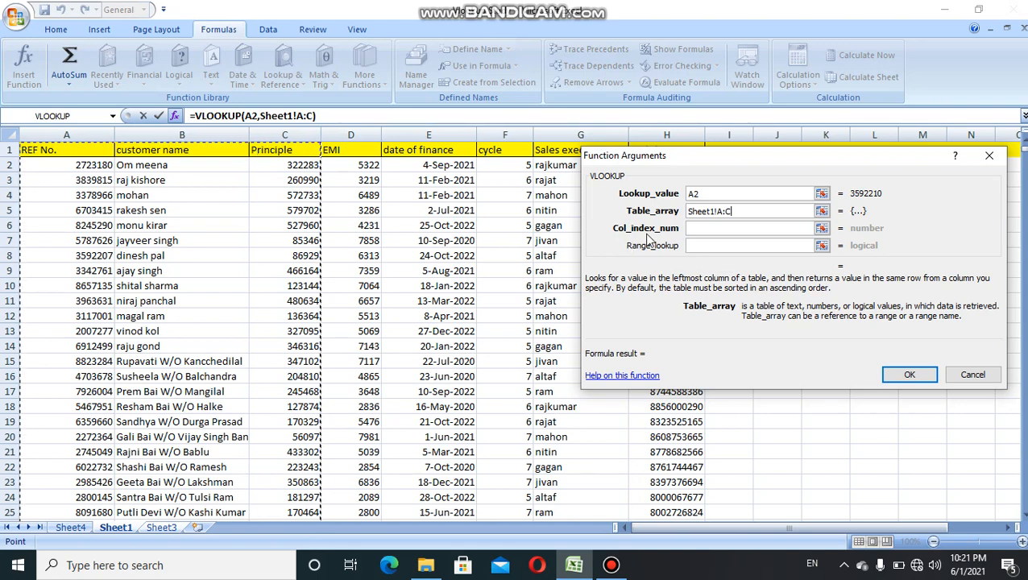
Step: Complete the VLOOKUP in C2 with column index number 3 and range lookup 0
{"action": "left_click", "coordinate": [700, 228]}
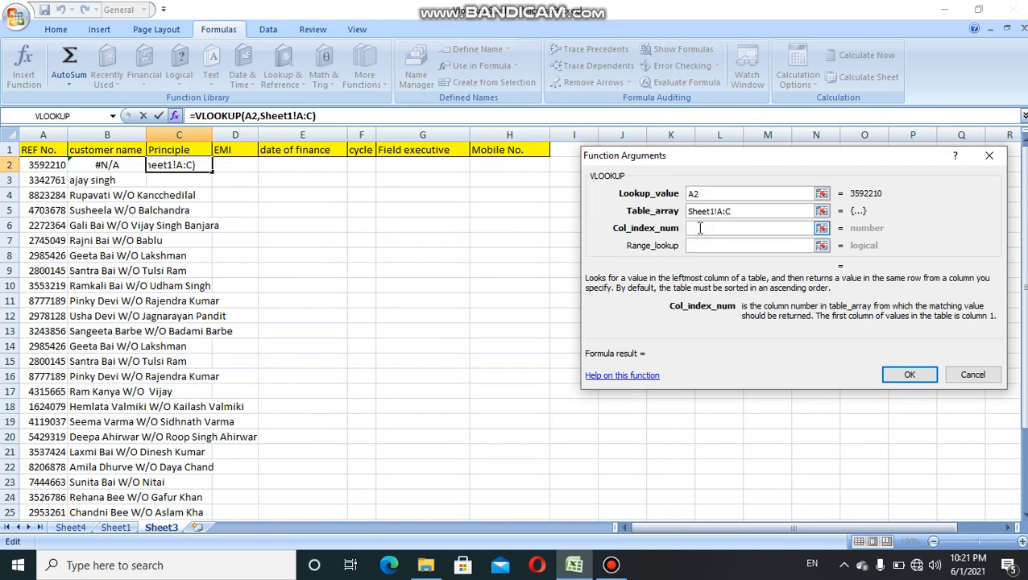
{"action": "type", "text": "3"}
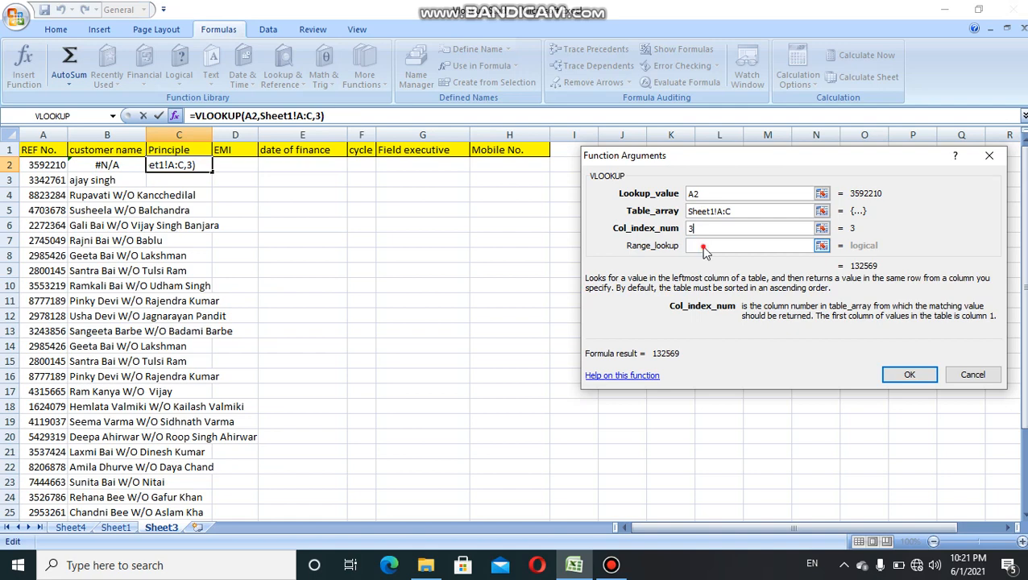
{"action": "left_click", "coordinate": [704, 248]}
{"action": "type", "text": "0"}
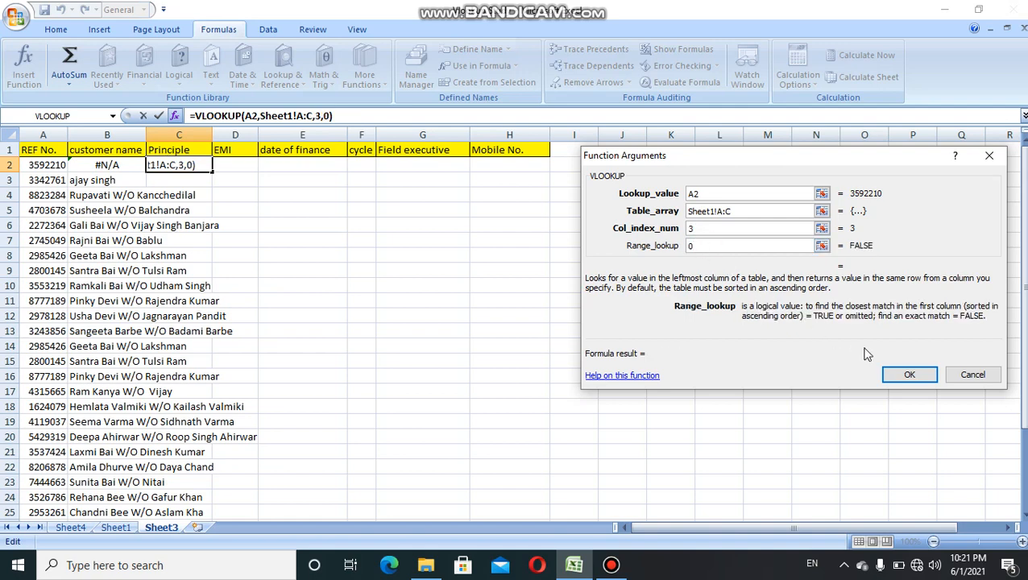
{"action": "left_click", "coordinate": [910, 375]}
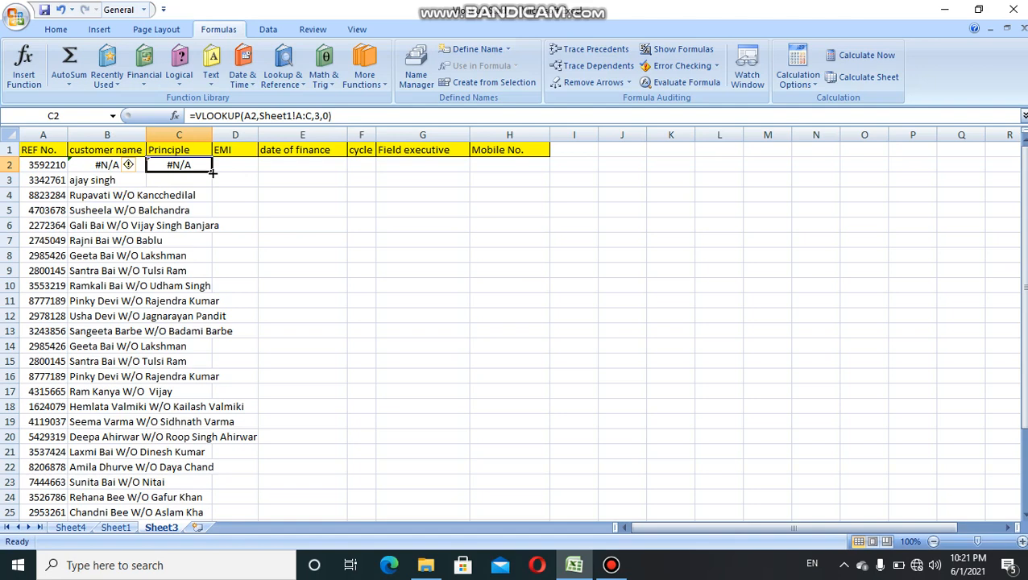
Step: Fill the C2 formula down the Principle column to row 32 and review the filled rows
{"action": "double_click", "coordinate": [212, 172]}
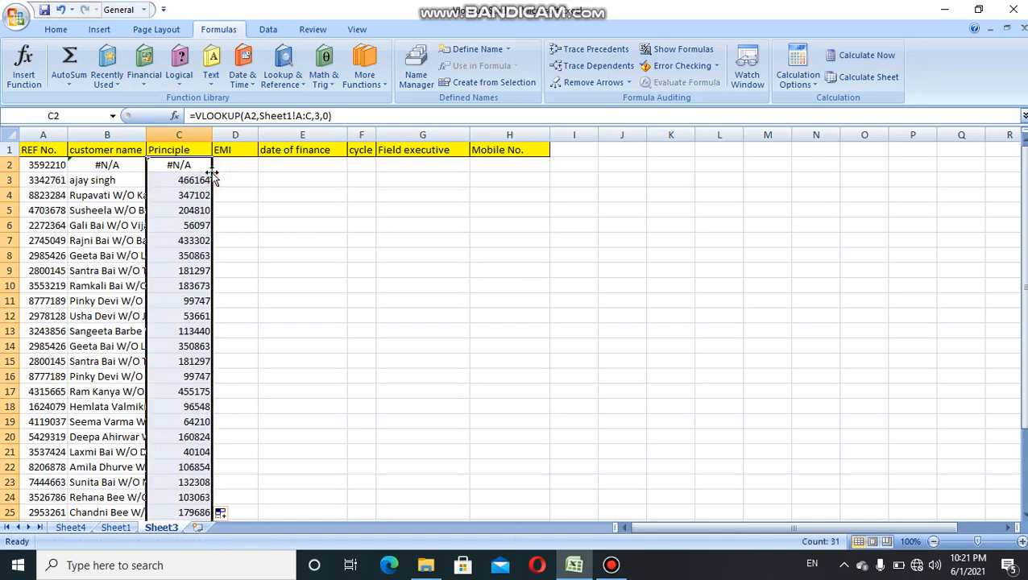
{"action": "scroll", "coordinate": [186, 260], "scroll_direction": "down", "scroll_amount": 5}
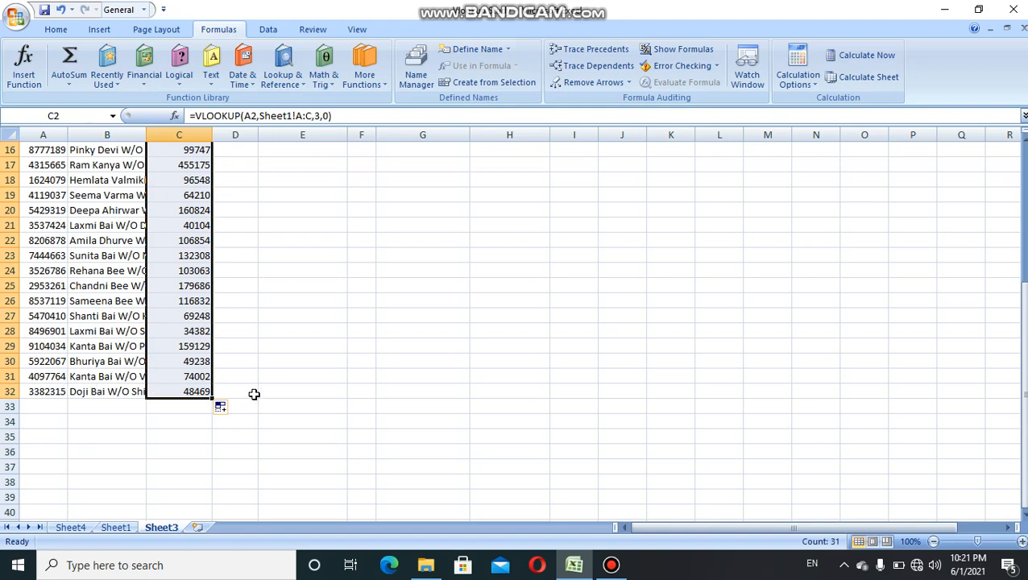
{"action": "scroll", "coordinate": [254, 326], "scroll_direction": "up", "scroll_amount": 5}
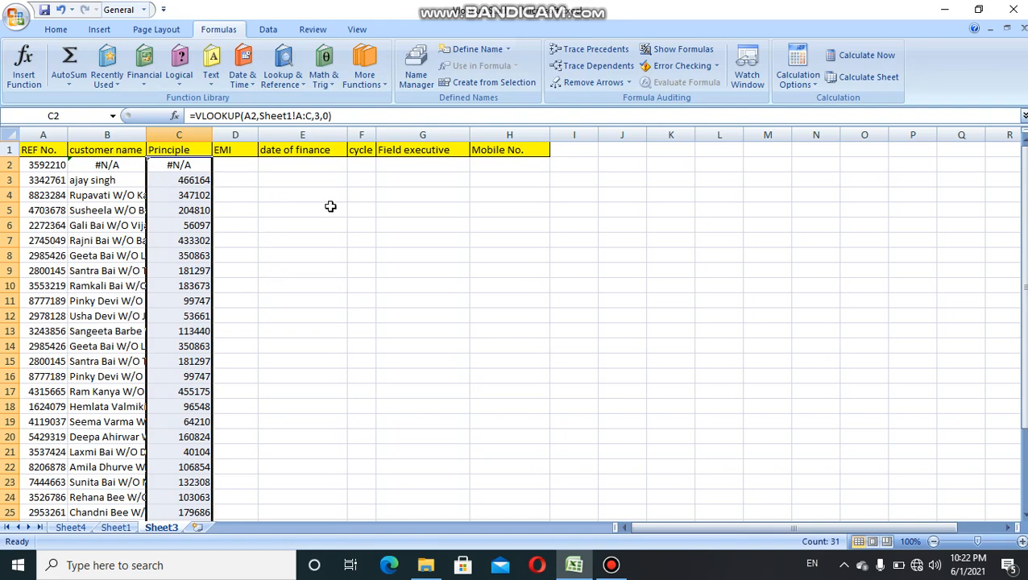
{"action": "left_click", "coordinate": [250, 182]}
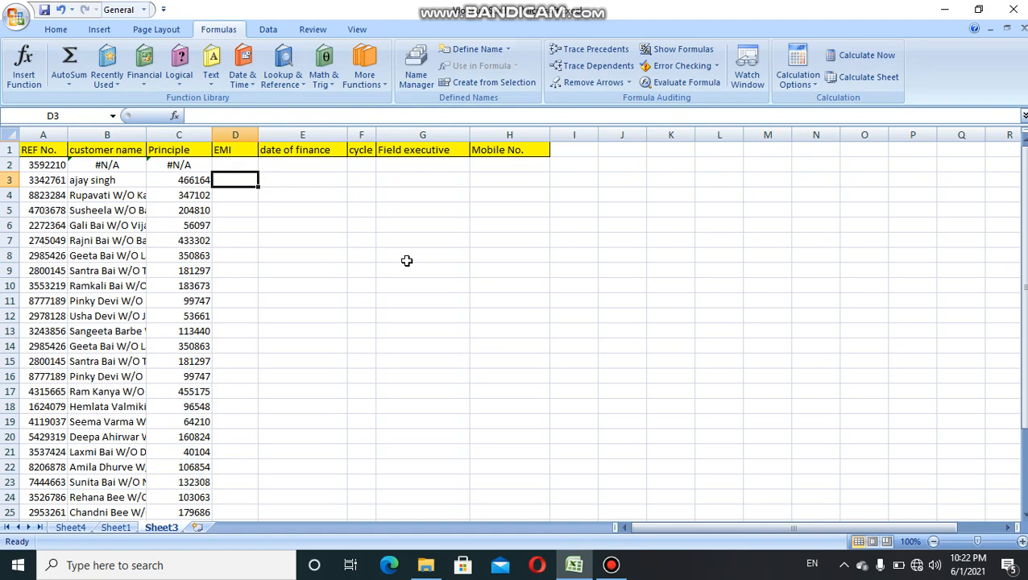